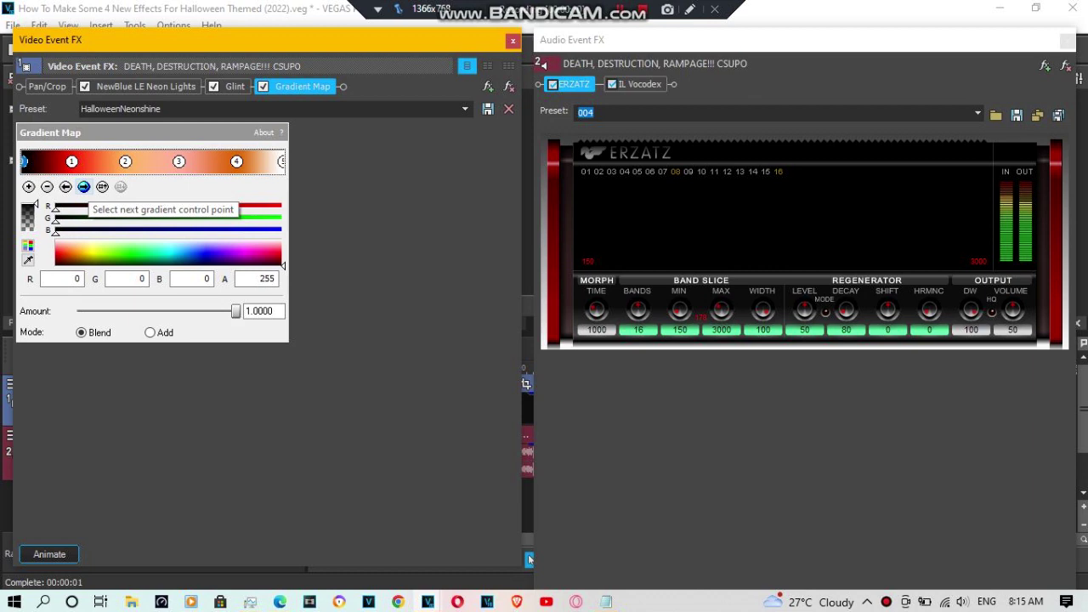
Step: Examine the colour of each control point in the HalloweenNeonshine gradient map, from the first to the last
{"action": "left_click", "coordinate": [83, 186]}
{"action": "left_click", "coordinate": [84, 187]}
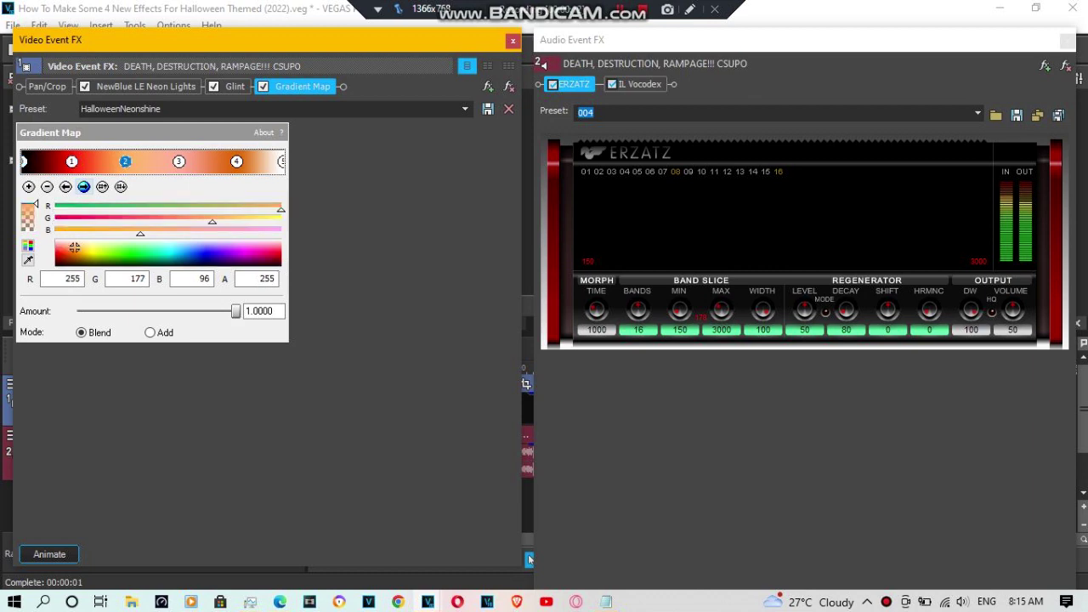
{"action": "left_click", "coordinate": [84, 187]}
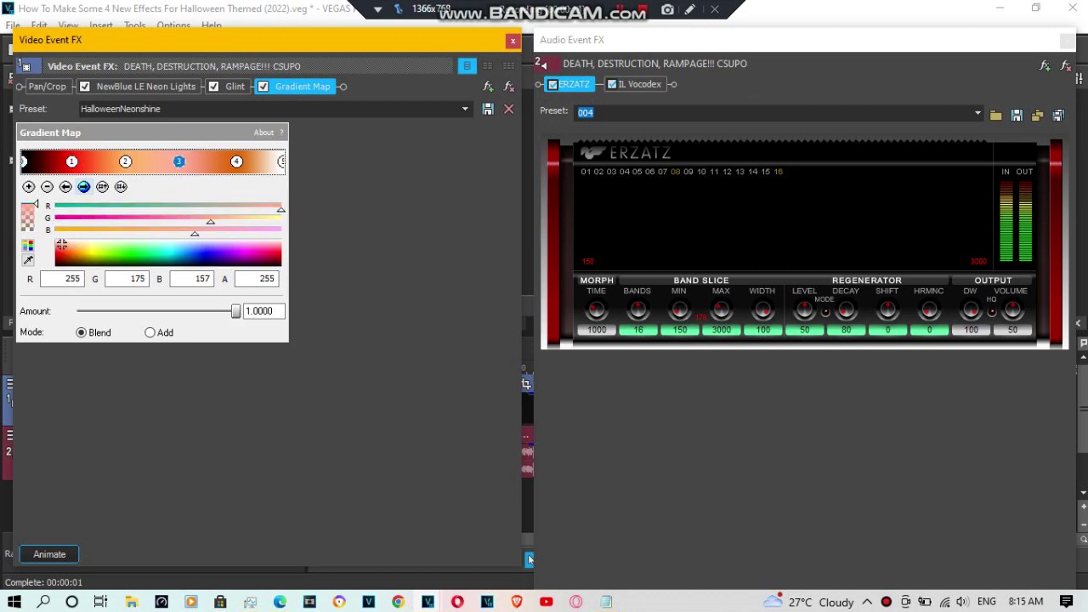
{"action": "left_click", "coordinate": [83, 186]}
{"action": "left_click", "coordinate": [84, 186]}
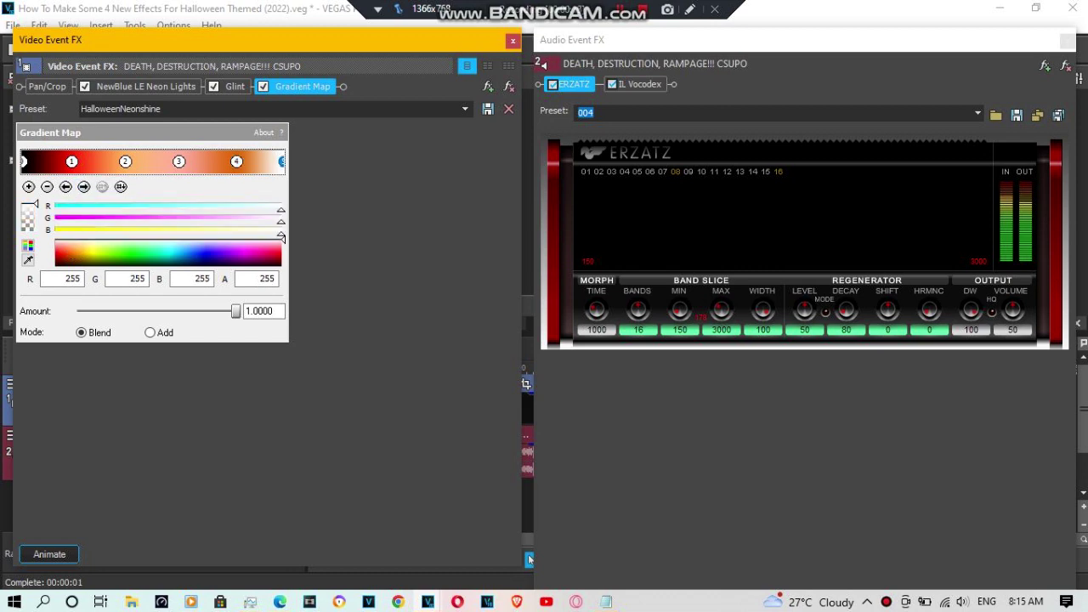
Step: Review the ERZATZ preset list and the full IL Vocodex settings with the Power preset in the audio event chain
{"action": "left_click", "coordinate": [978, 113]}
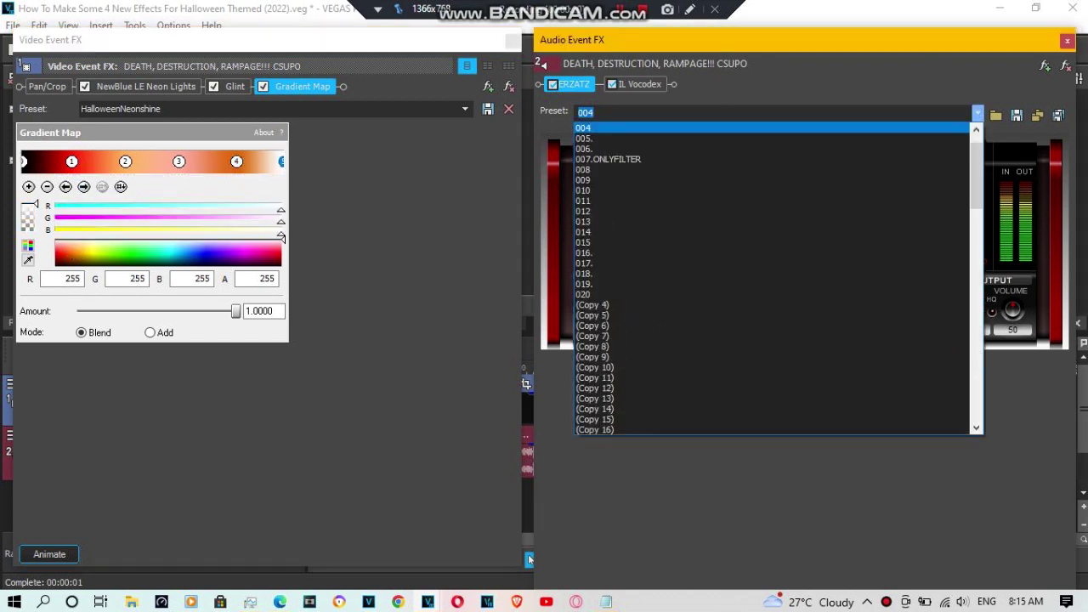
{"action": "key", "text": "Escape"}
{"action": "left_click", "coordinate": [640, 84]}
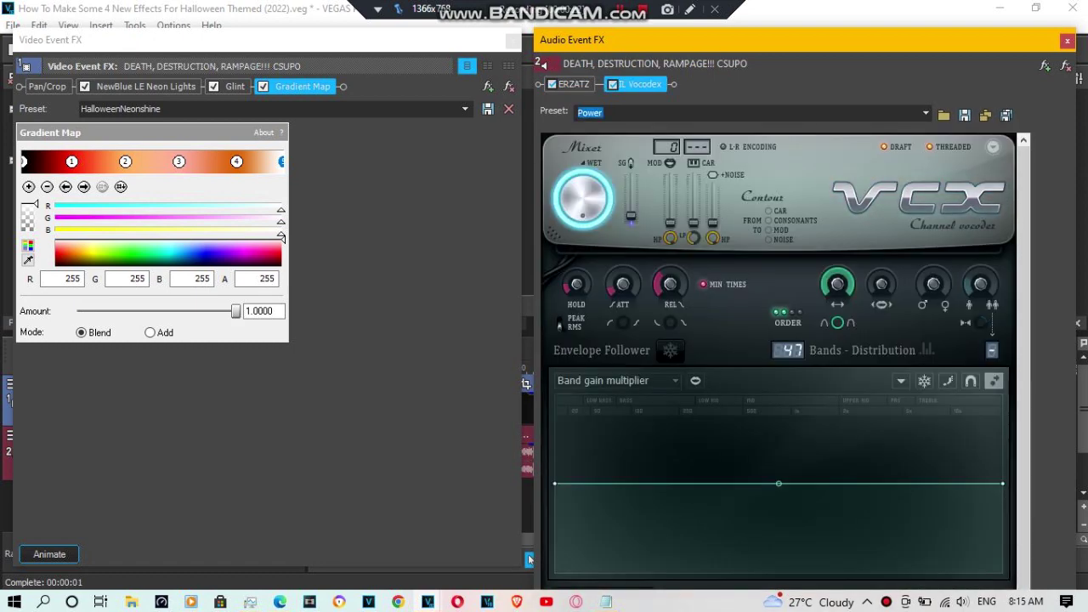
{"action": "mouse_move", "coordinate": [905, 29]}
{"action": "left_mouse_down"}
{"action": "mouse_move", "coordinate": [905, 59]}
{"action": "mouse_move", "coordinate": [900, 31]}
{"action": "mouse_move", "coordinate": [890, 54]}
{"action": "mouse_move", "coordinate": [887, 31]}
{"action": "left_mouse_up"}
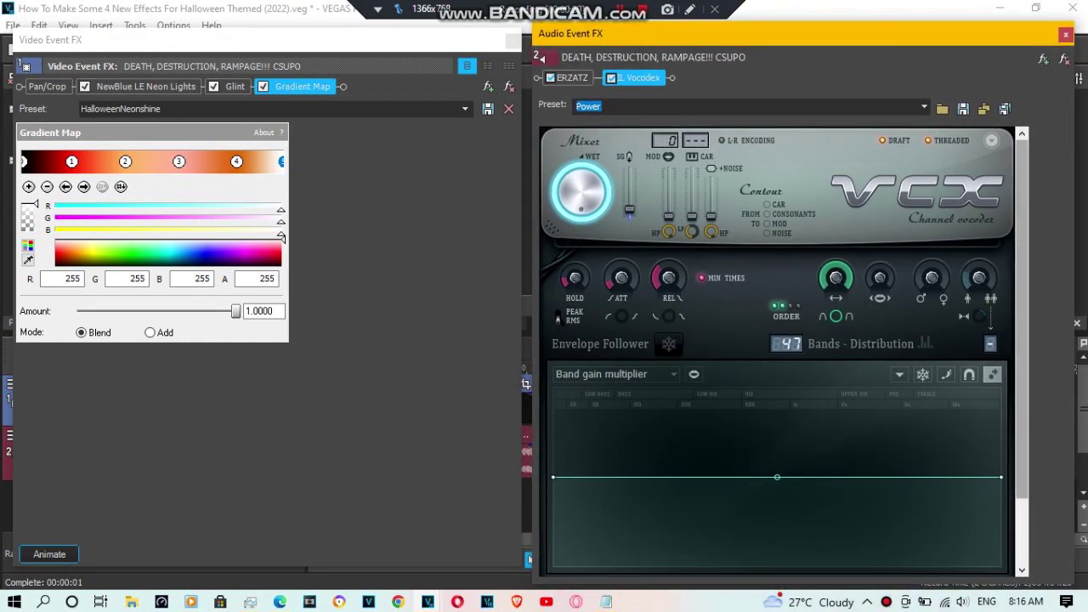
{"action": "scroll", "coordinate": [782, 349], "scroll_direction": "down", "scroll_amount": 3}
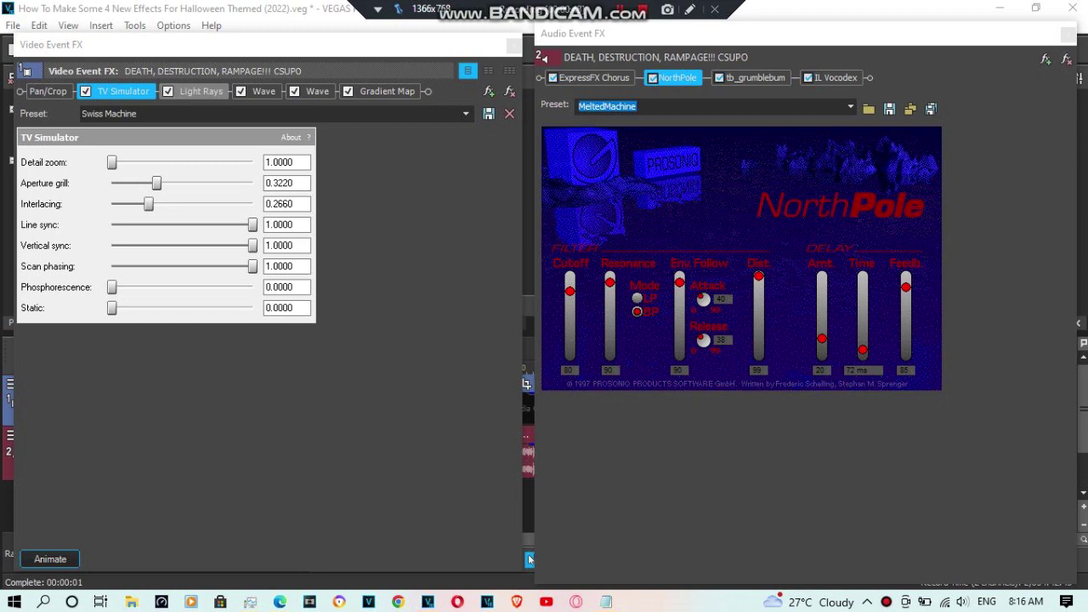
Step: Inspect the Light Rays settings and both Wave effects in the video event's effect chain
{"action": "left_click", "coordinate": [201, 91]}
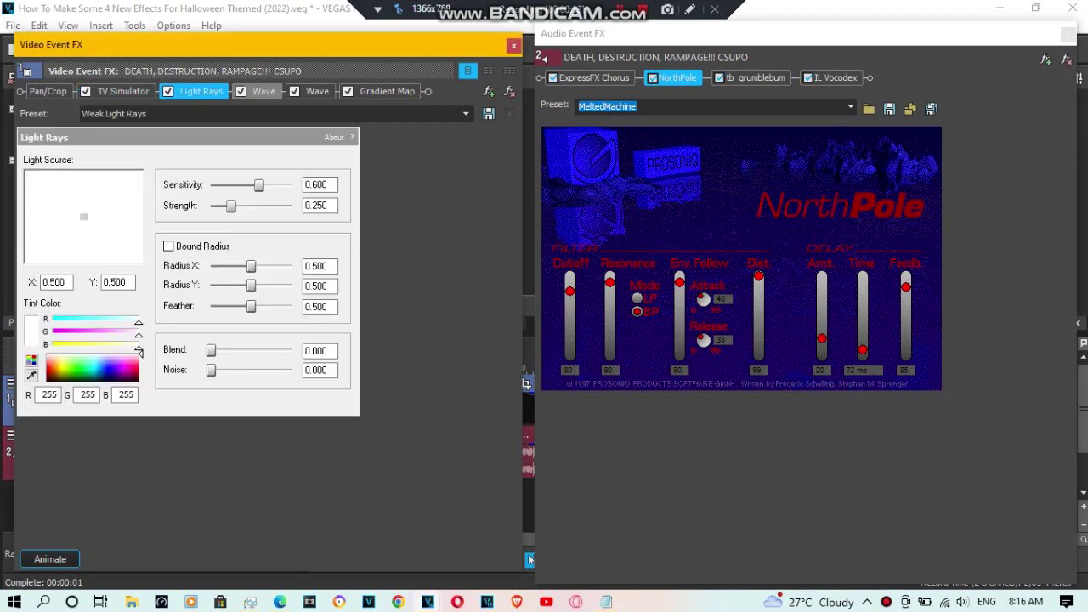
{"action": "left_click", "coordinate": [264, 91]}
{"action": "left_click", "coordinate": [318, 91]}
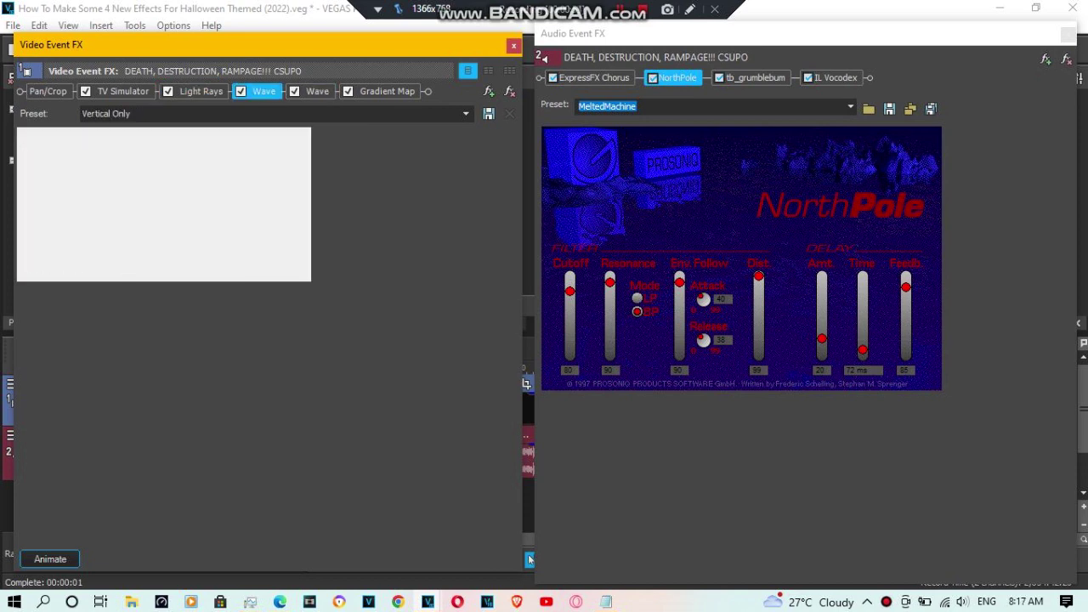
Step: Examine the colour of every control point in the MeltedHalloweenMachine gradient map
{"action": "left_click", "coordinate": [387, 91]}
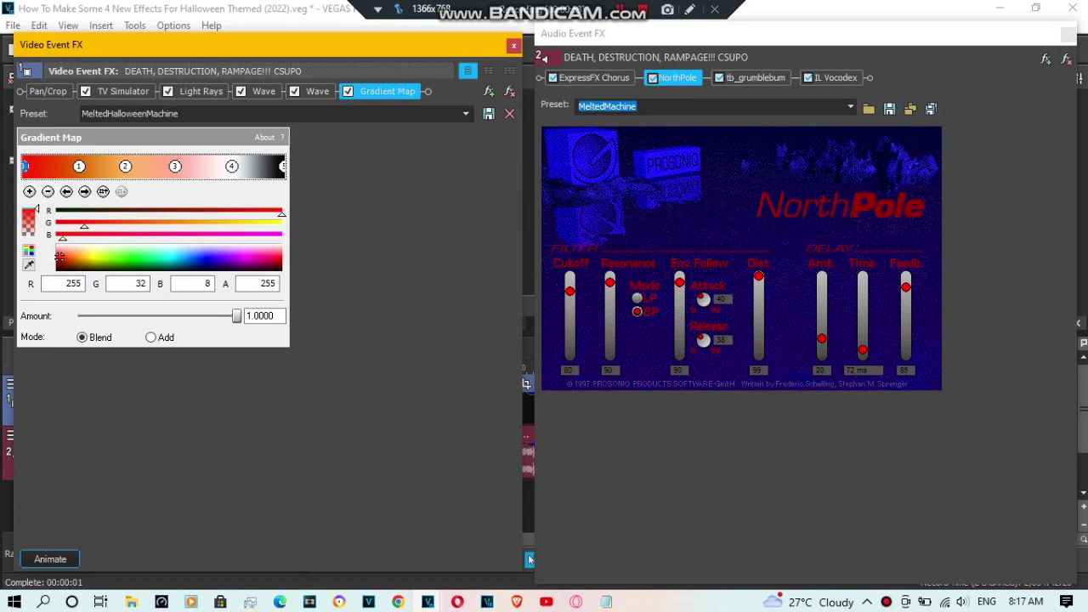
{"action": "left_click", "coordinate": [84, 191]}
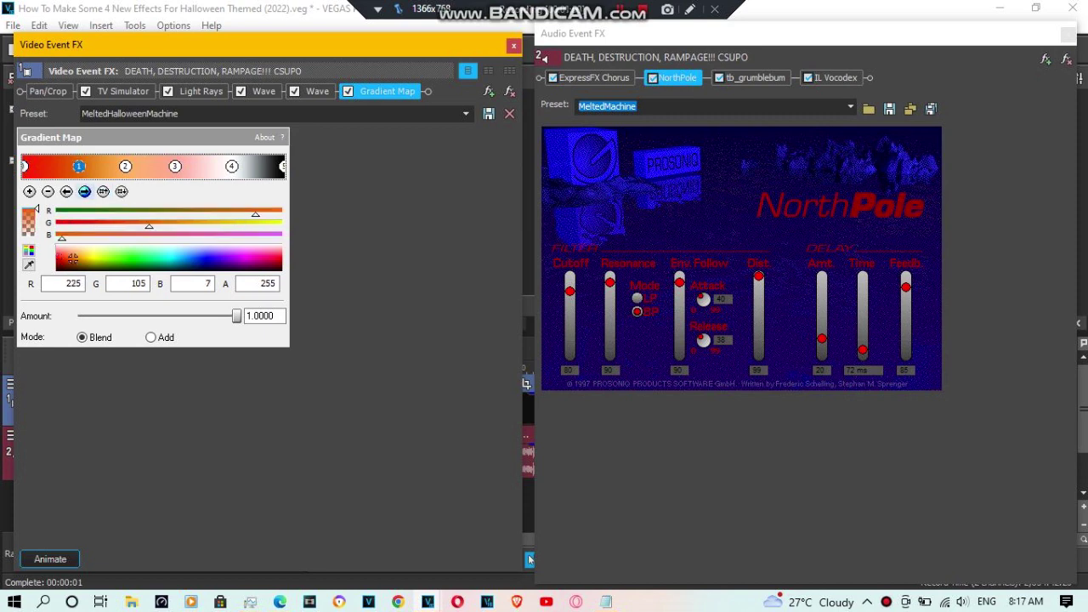
{"action": "left_click", "coordinate": [84, 192]}
{"action": "left_click", "coordinate": [84, 191]}
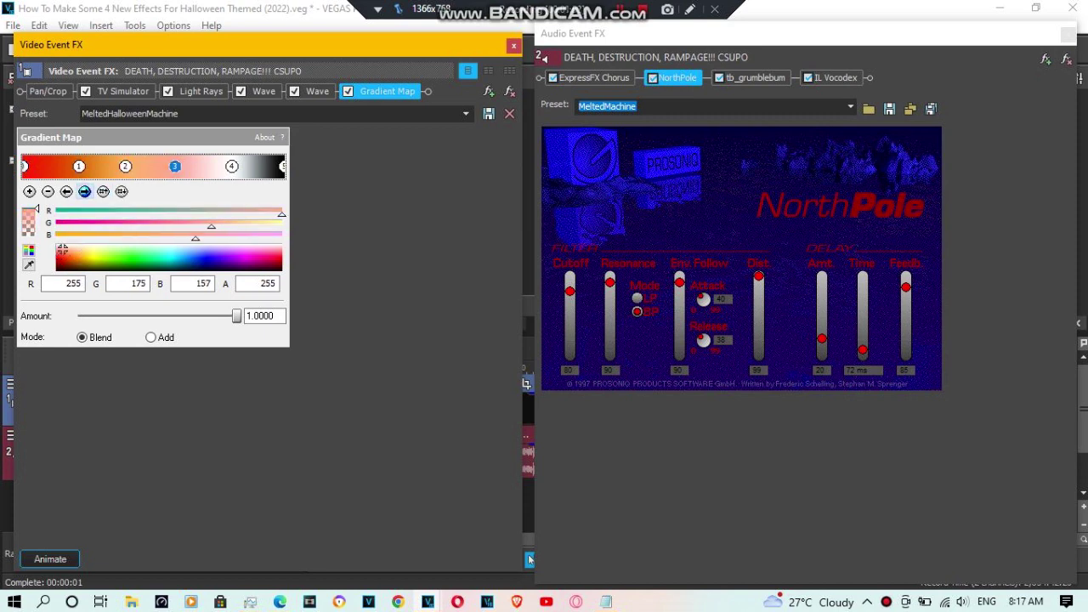
{"action": "left_click", "coordinate": [84, 191]}
{"action": "left_click", "coordinate": [84, 191]}
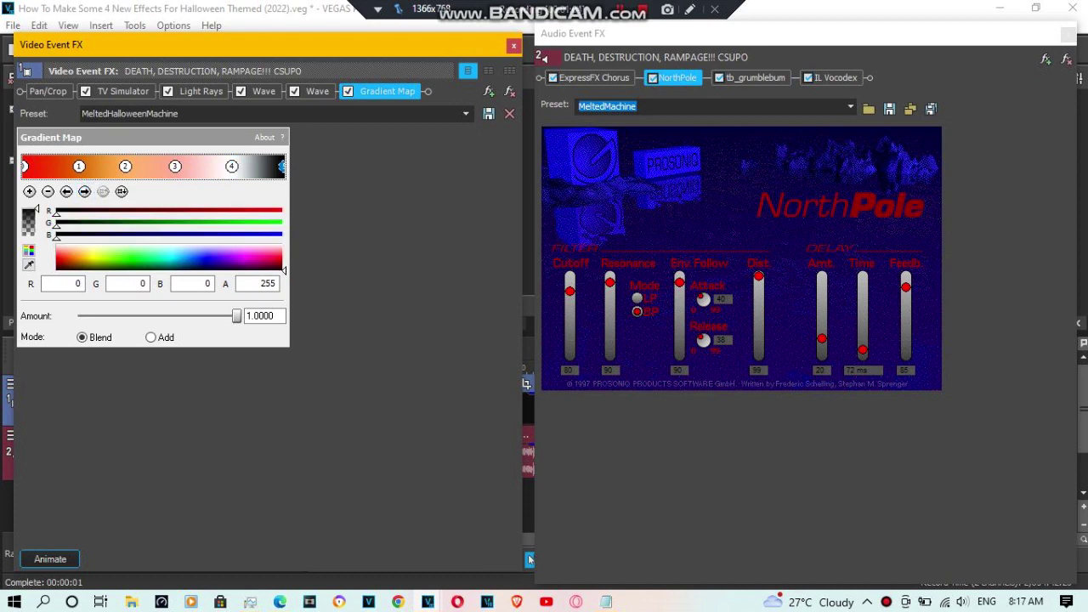
Step: Inspect the settings of the ExpressFX Chorus, NorthPole and tb_grumblebum audio effects, including the tb_grumblebum preset list
{"action": "left_click", "coordinate": [594, 78]}
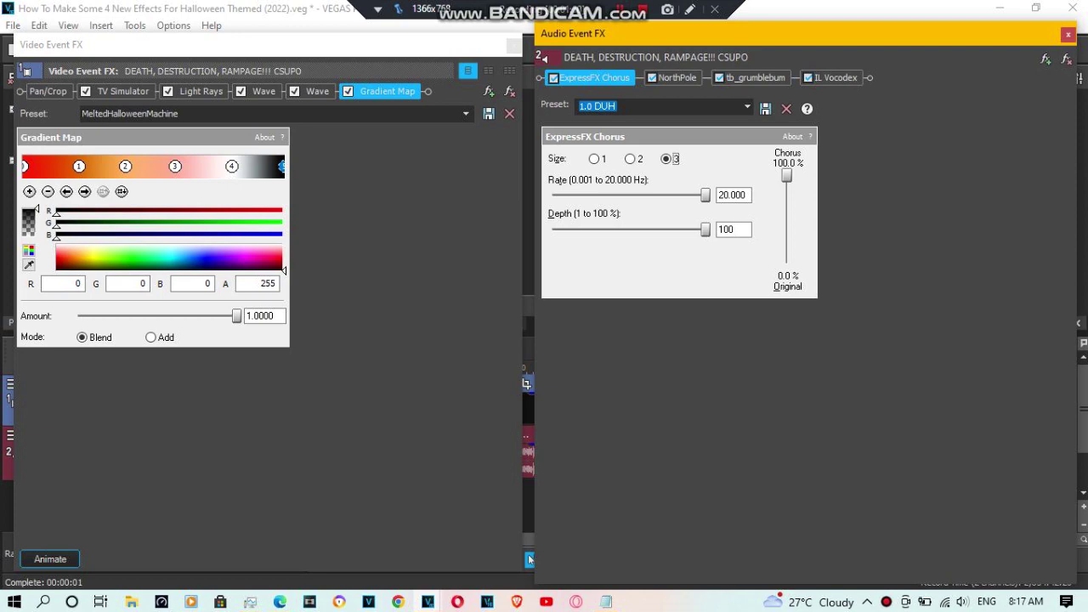
{"action": "left_click", "coordinate": [678, 79]}
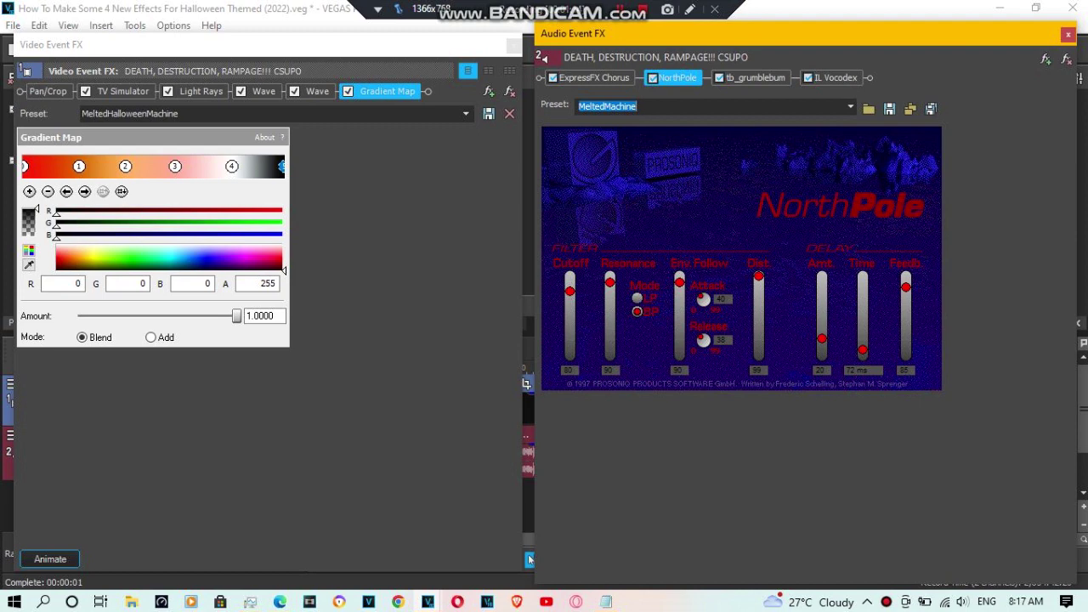
{"action": "left_click", "coordinate": [638, 106]}
{"action": "left_click", "coordinate": [756, 79]}
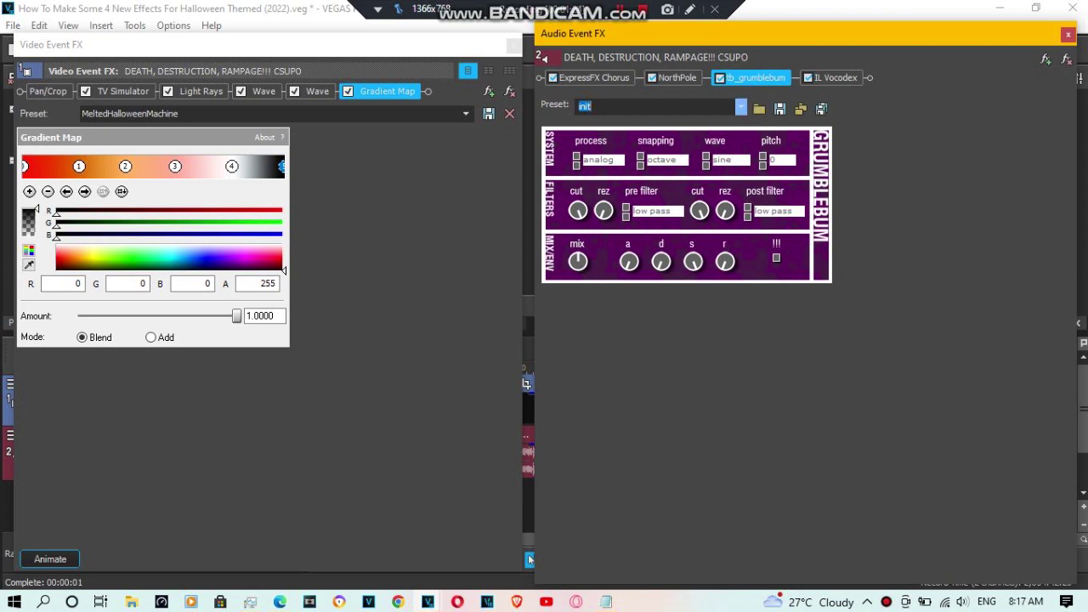
{"action": "left_click", "coordinate": [741, 107]}
{"action": "left_click", "coordinate": [740, 107]}
Step: Examine the IL Vocodex settings for the Group preset, from the mixer down to the keyboard, and highlight the preset name
{"action": "left_click", "coordinate": [835, 79]}
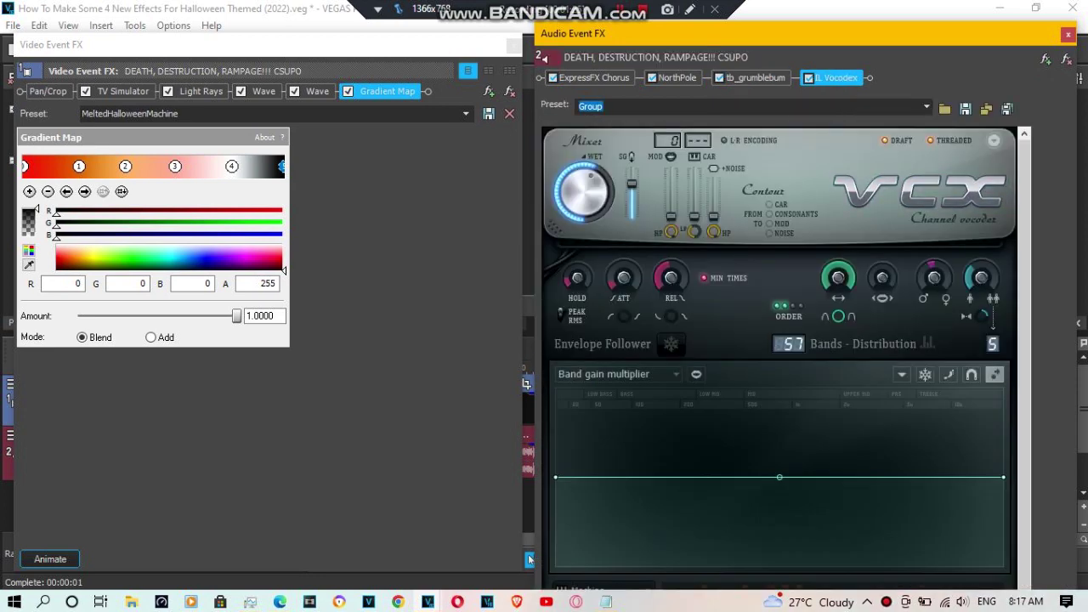
{"action": "mouse_move", "coordinate": [864, 36]}
{"action": "left_mouse_down"}
{"action": "mouse_move", "coordinate": [864, 83]}
{"action": "mouse_move", "coordinate": [865, 36]}
{"action": "left_mouse_up"}
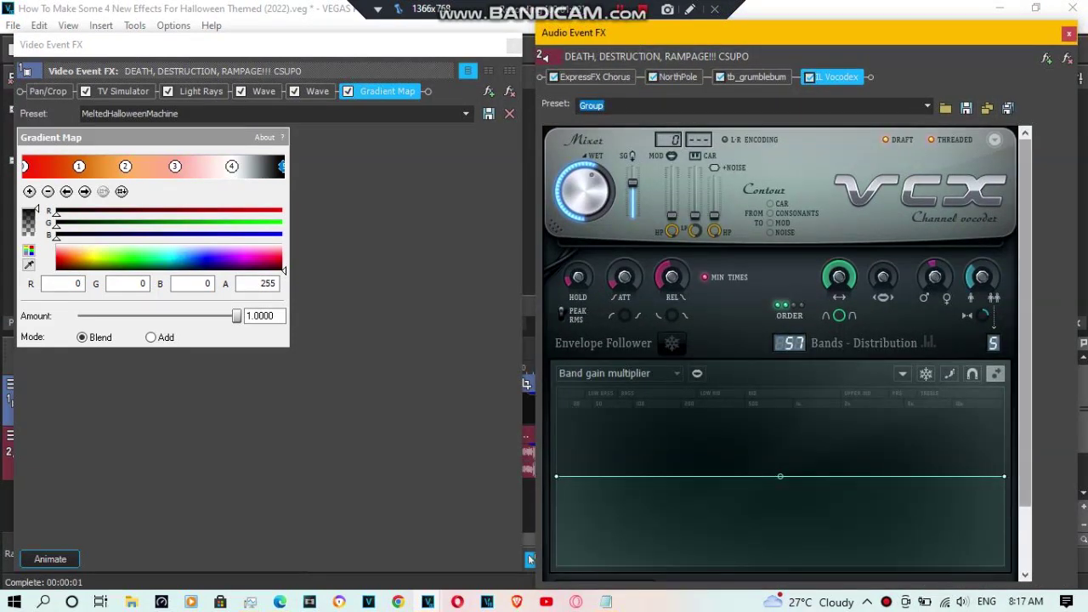
{"action": "left_click_drag", "start_coordinate": [1025, 294], "coordinate": [1025, 355]}
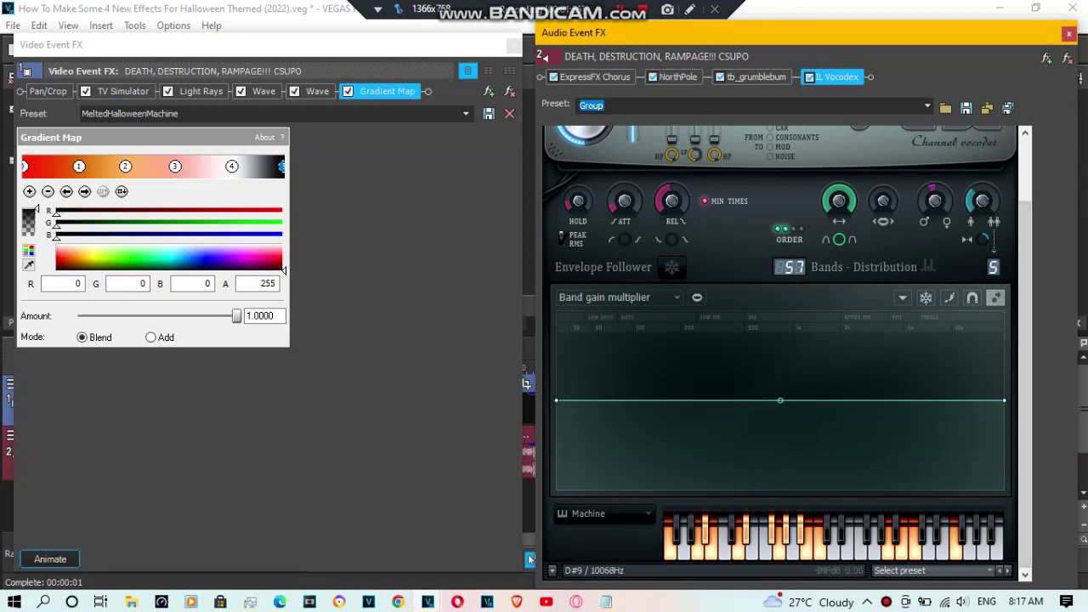
{"action": "scroll", "coordinate": [782, 353], "scroll_direction": "up", "scroll_amount": 2}
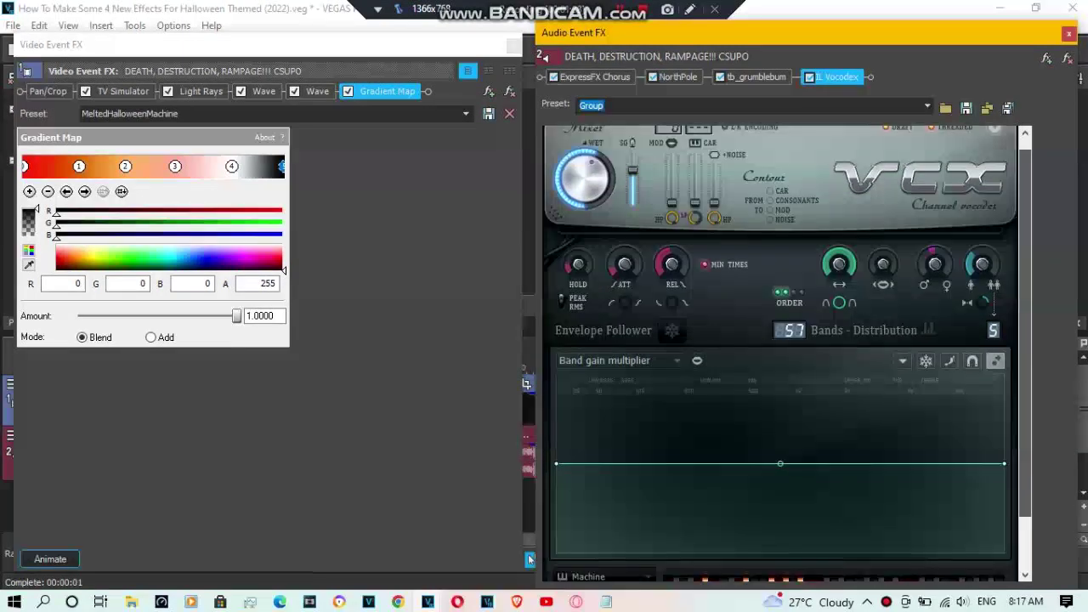
{"action": "scroll", "coordinate": [782, 353], "scroll_direction": "down", "scroll_amount": 2}
{"action": "scroll", "coordinate": [783, 353], "scroll_direction": "up", "scroll_amount": 2}
{"action": "scroll", "coordinate": [783, 353], "scroll_direction": "down", "scroll_amount": 2}
{"action": "scroll", "coordinate": [782, 353], "scroll_direction": "up", "scroll_amount": 2}
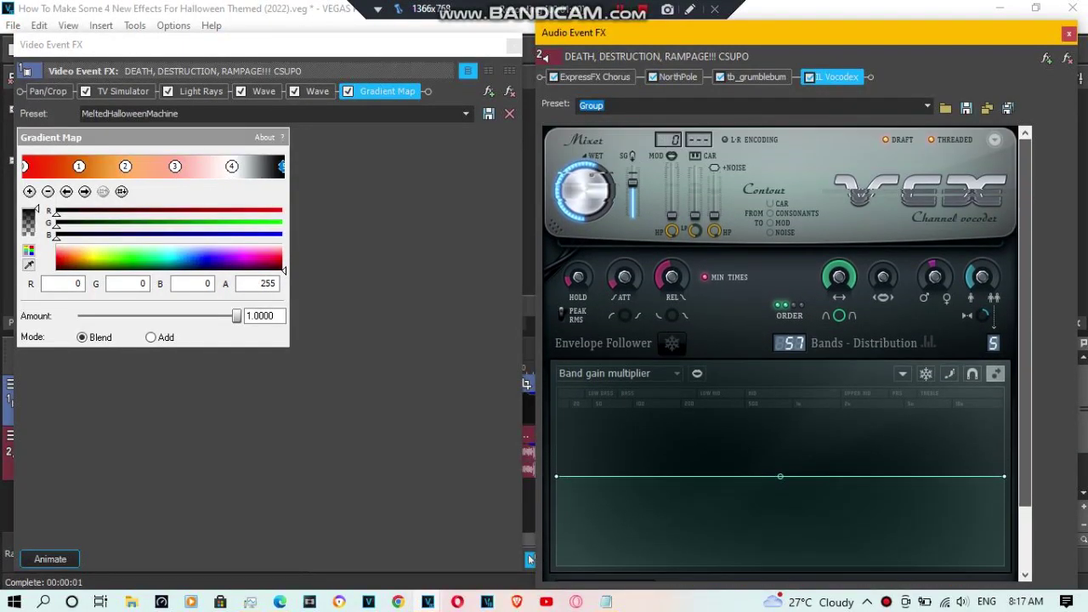
{"action": "scroll", "coordinate": [782, 353], "scroll_direction": "down", "scroll_amount": 2}
{"action": "scroll", "coordinate": [782, 353], "scroll_direction": "down", "scroll_amount": 1}
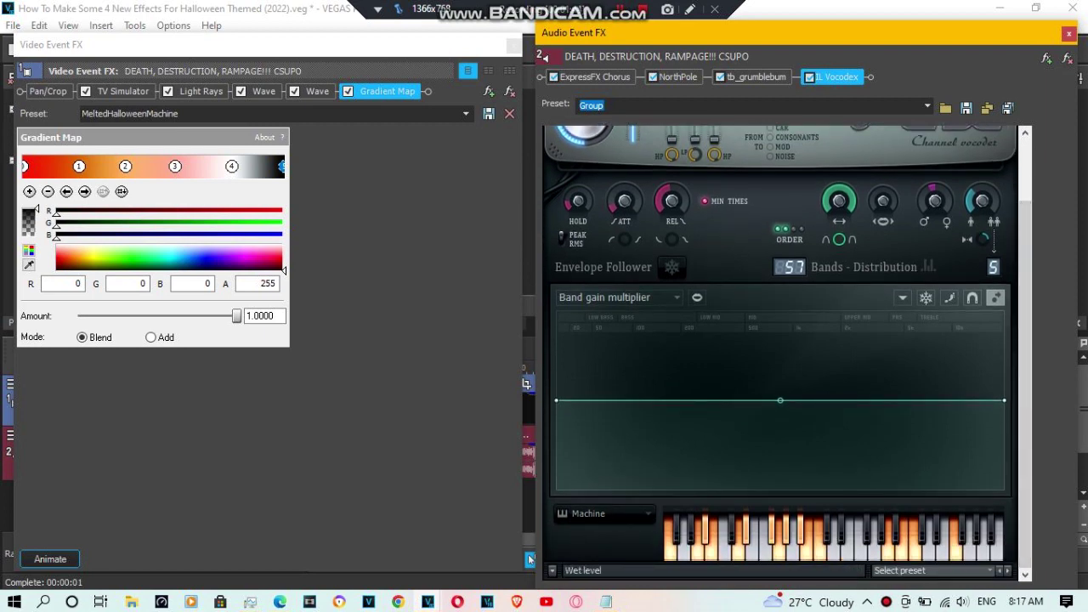
{"action": "left_click", "coordinate": [605, 105]}
{"action": "left_click_drag", "start_coordinate": [604, 106], "coordinate": [580, 105]}
{"action": "key", "text": "End"}
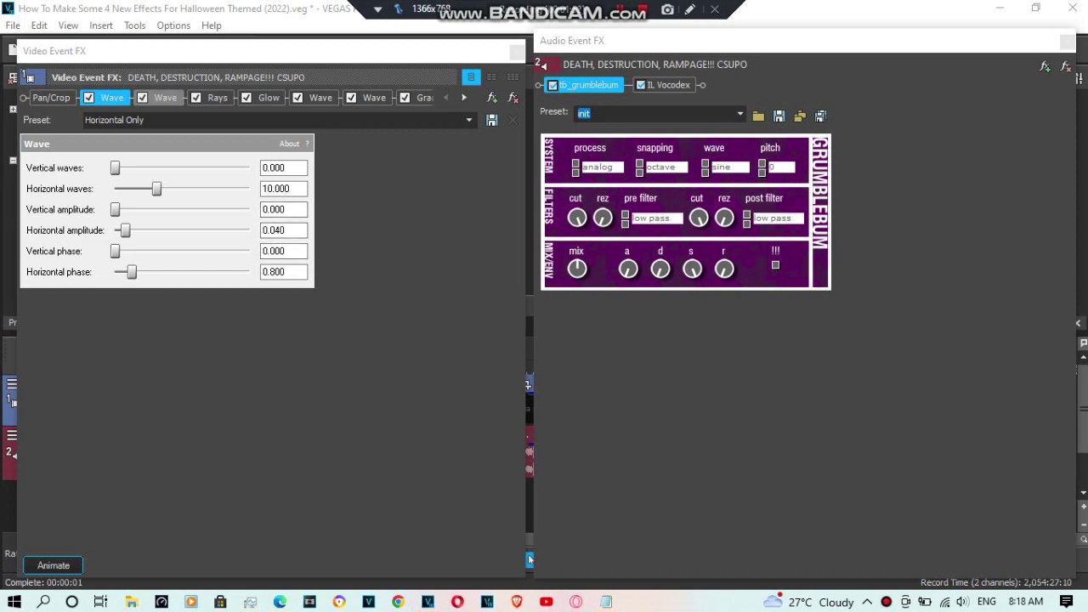
Step: Inspect the second Wave, Rays, Glow and remaining Wave effects in the video event's effect chain
{"action": "left_click", "coordinate": [165, 97]}
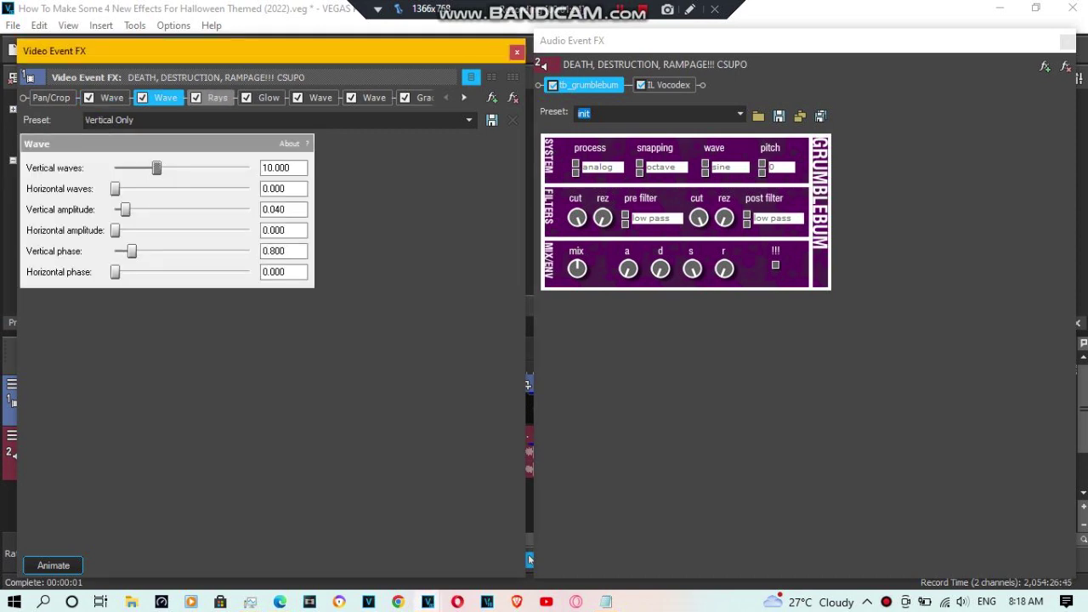
{"action": "left_click", "coordinate": [218, 97]}
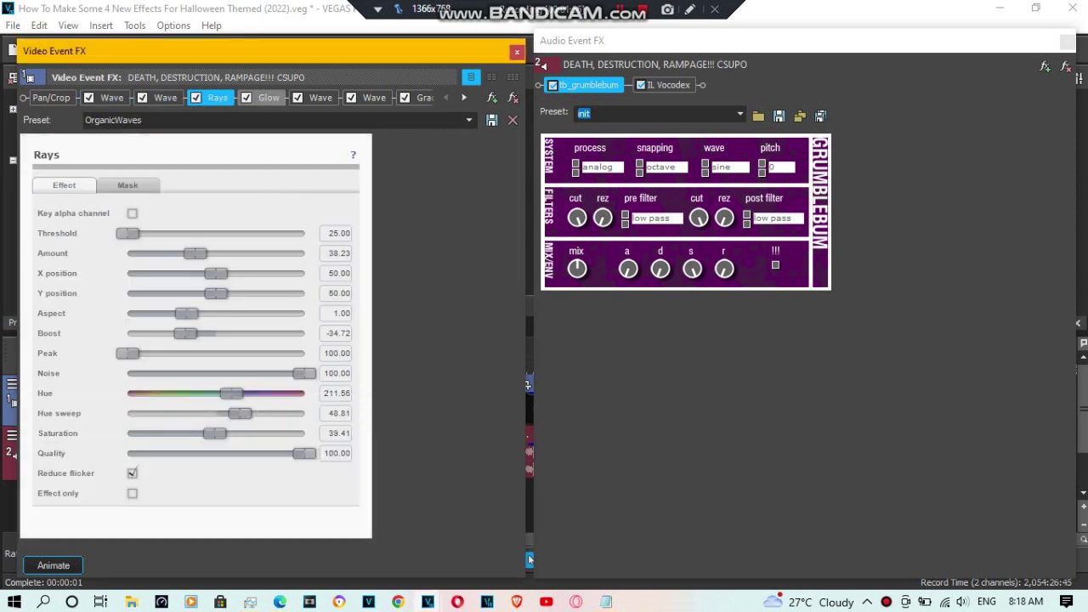
{"action": "left_click", "coordinate": [269, 97]}
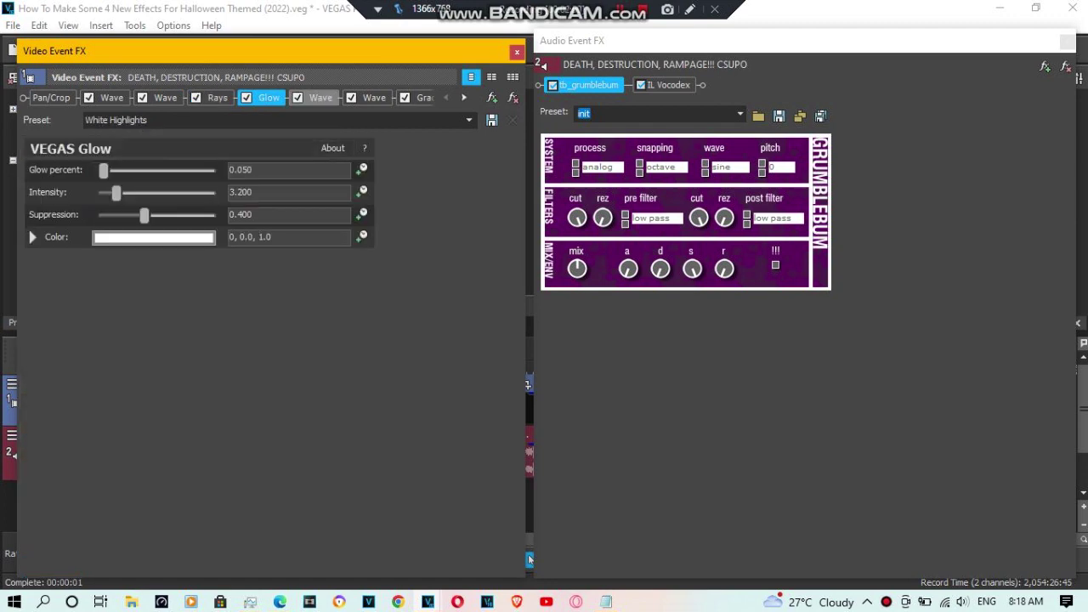
{"action": "left_click", "coordinate": [320, 98]}
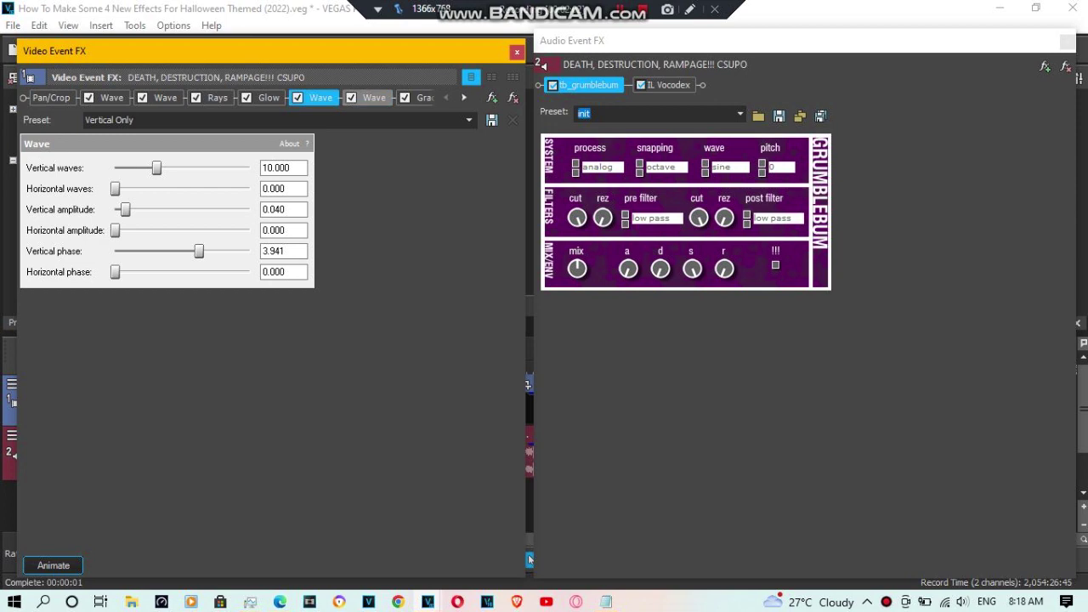
{"action": "left_click", "coordinate": [374, 98]}
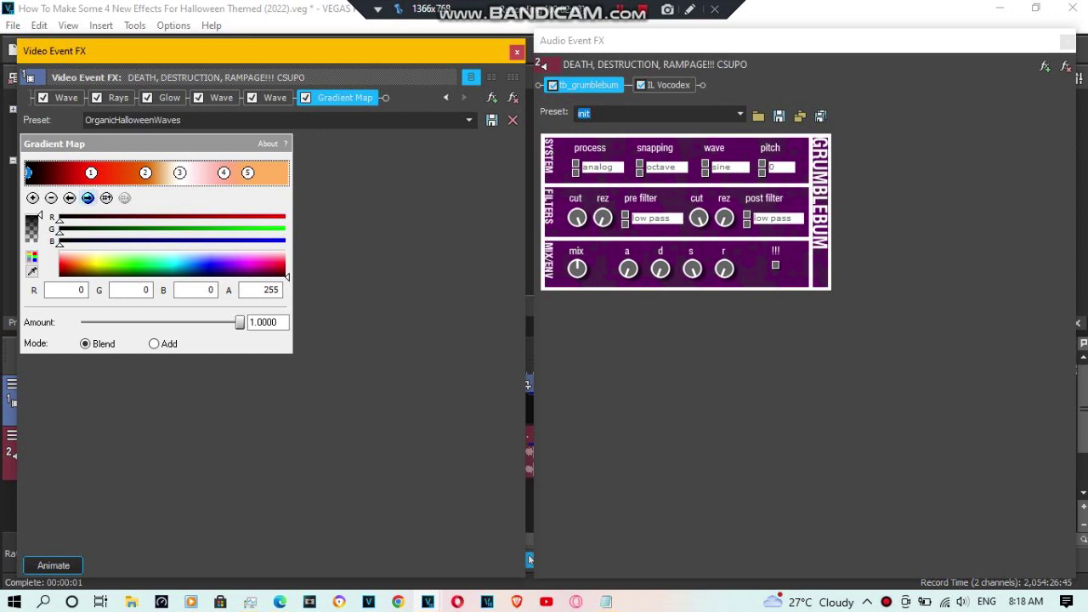
Step: Examine the colours of control points 1 to 5 in the OrganicHalloweenWaves gradient map
{"action": "left_click", "coordinate": [89, 198]}
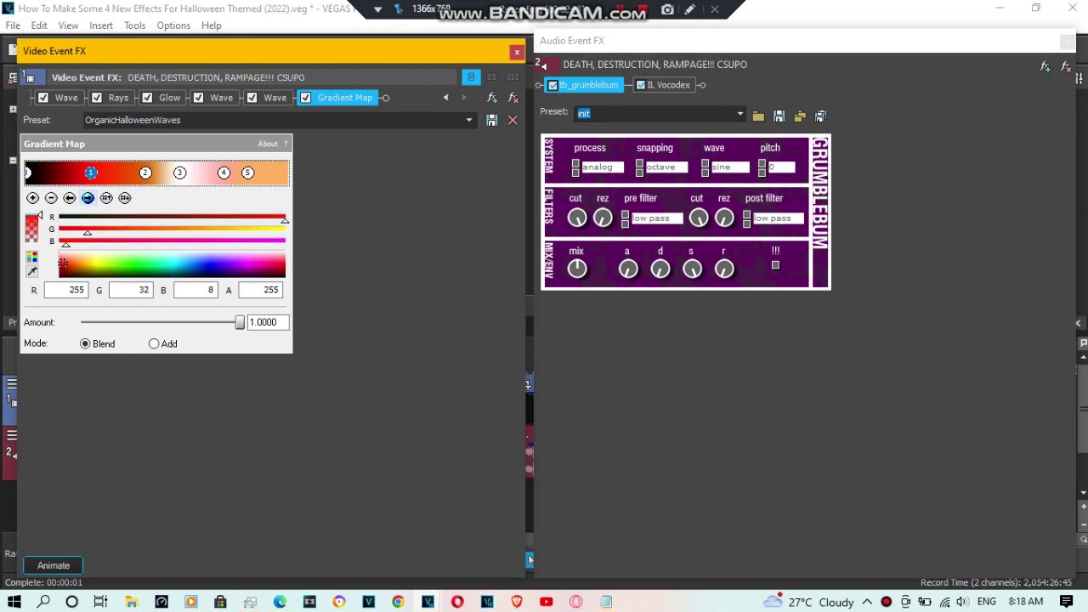
{"action": "left_click", "coordinate": [89, 198]}
{"action": "left_click", "coordinate": [180, 173]}
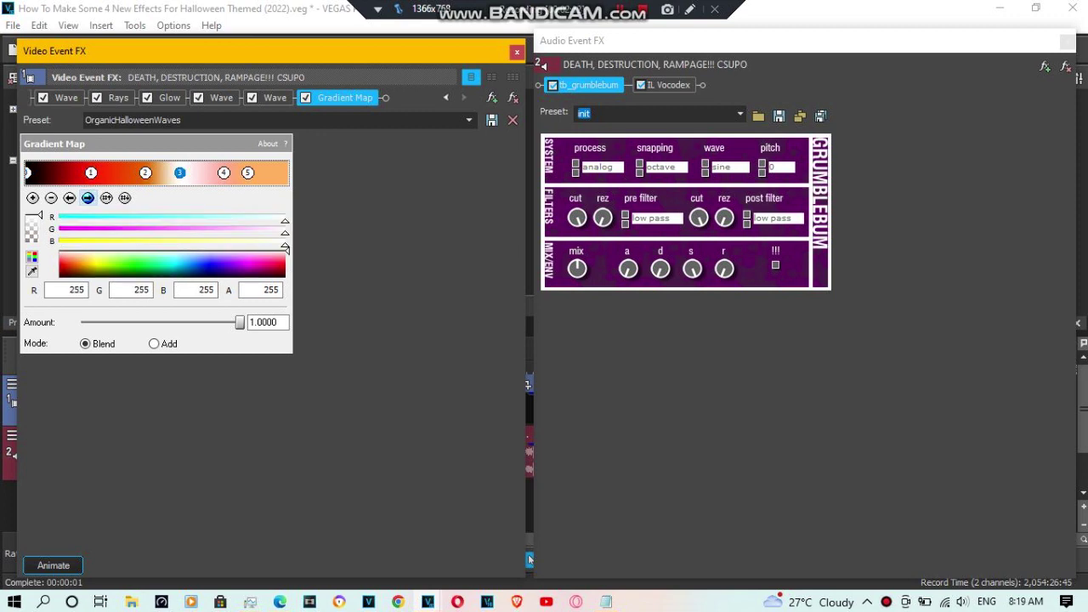
{"action": "left_click", "coordinate": [88, 198]}
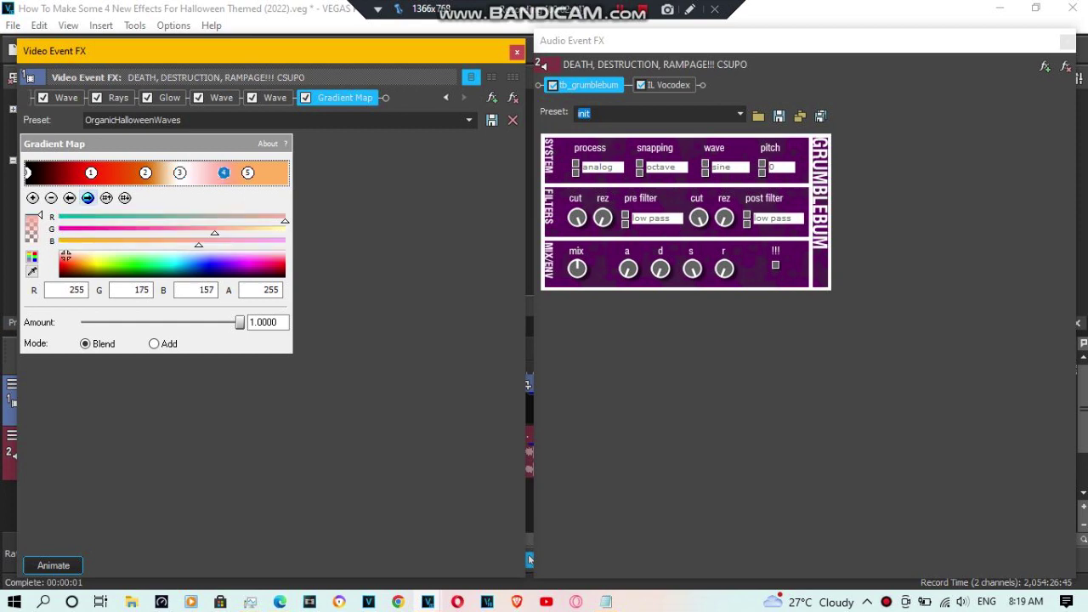
{"action": "left_click", "coordinate": [88, 197]}
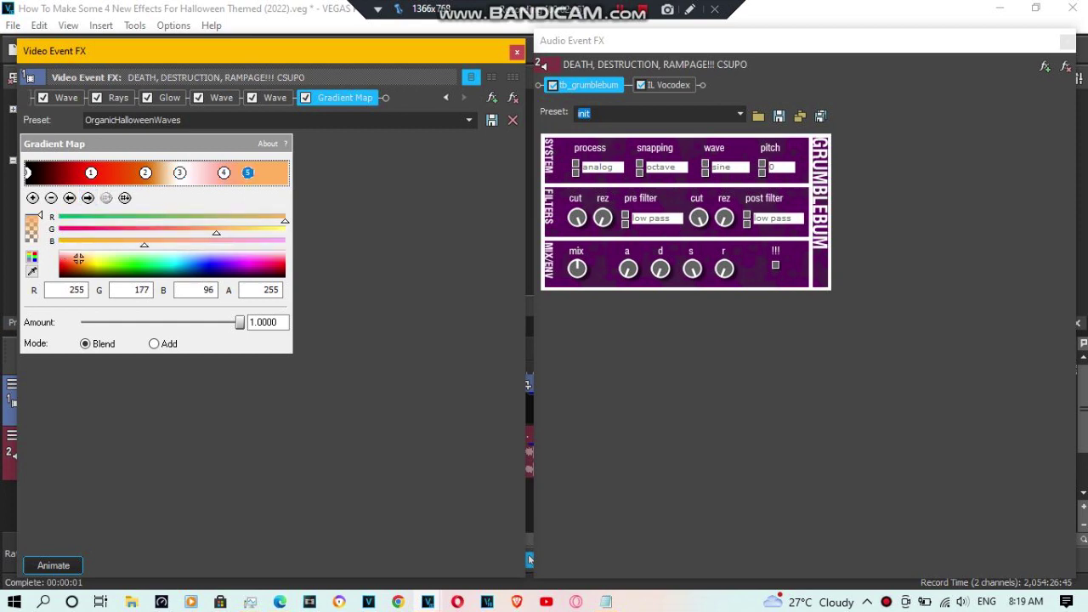
Step: Check the tb_grumblebum preset list and display the IL Vocodex settings in the audio event chain
{"action": "left_click", "coordinate": [740, 41]}
{"action": "left_click", "coordinate": [740, 113]}
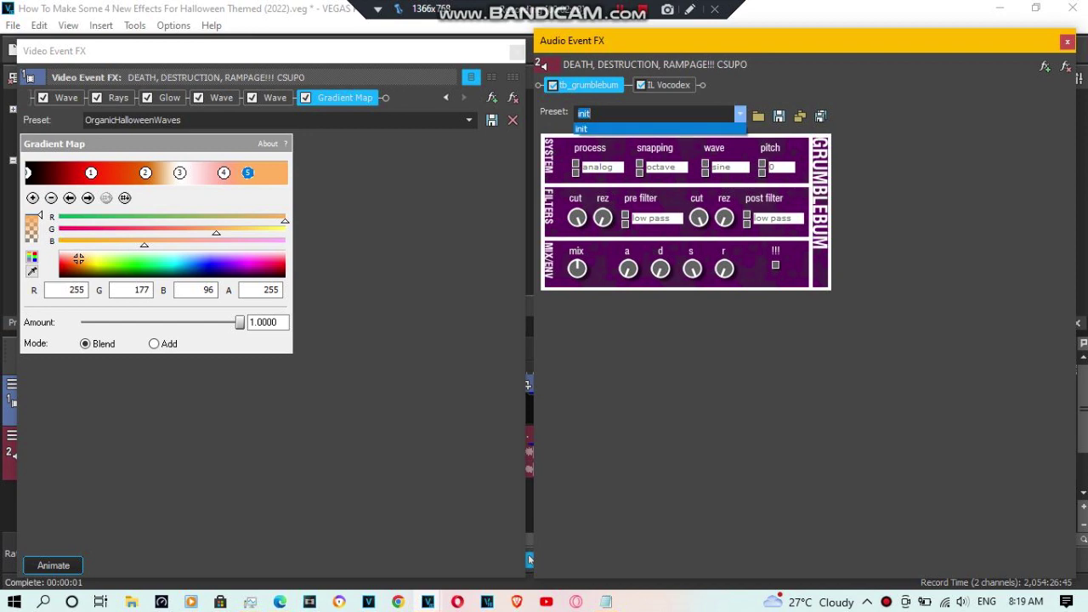
{"action": "left_click", "coordinate": [739, 114]}
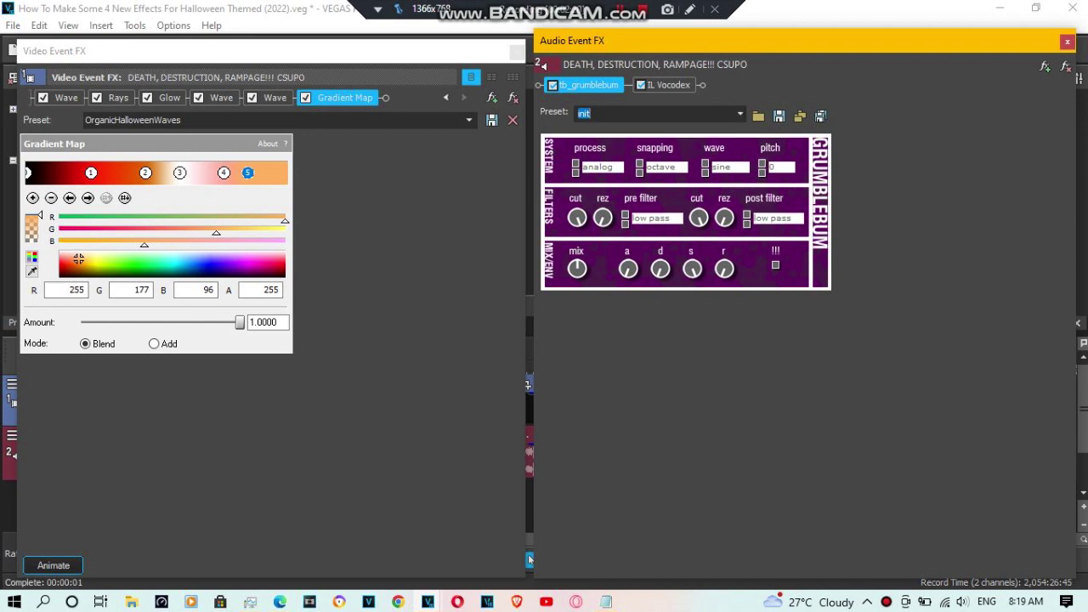
{"action": "left_click", "coordinate": [668, 85]}
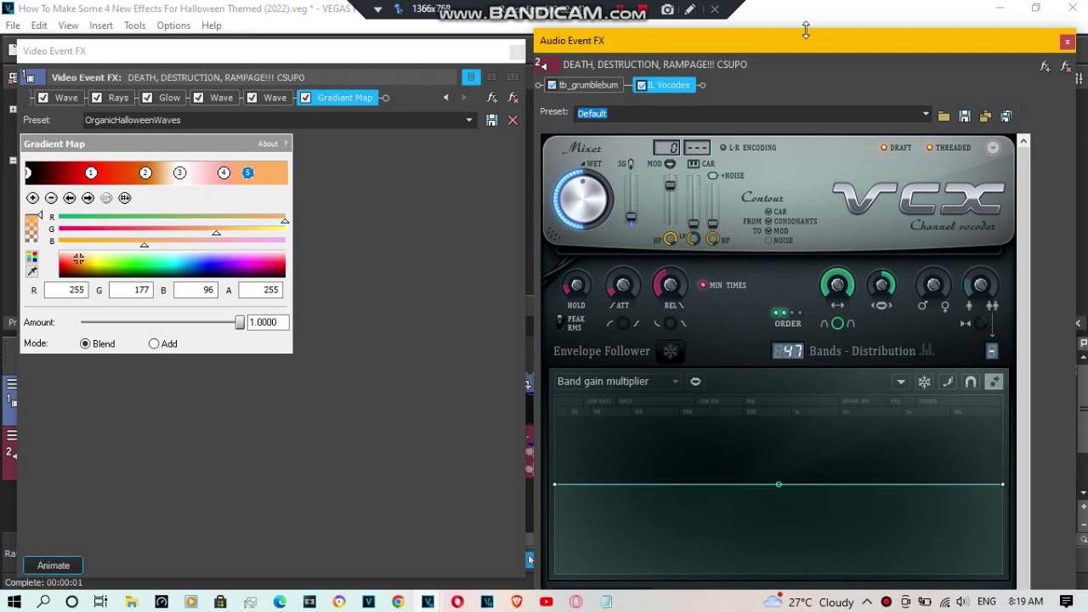
Step: Enter Chord as the IL Vocodex preset name and examine the vocoder settings from the mixer down to the keyboard
{"action": "mouse_move", "coordinate": [809, 49]}
{"action": "left_mouse_down"}
{"action": "mouse_move", "coordinate": [808, 98]}
{"action": "mouse_move", "coordinate": [809, 35]}
{"action": "left_mouse_up"}
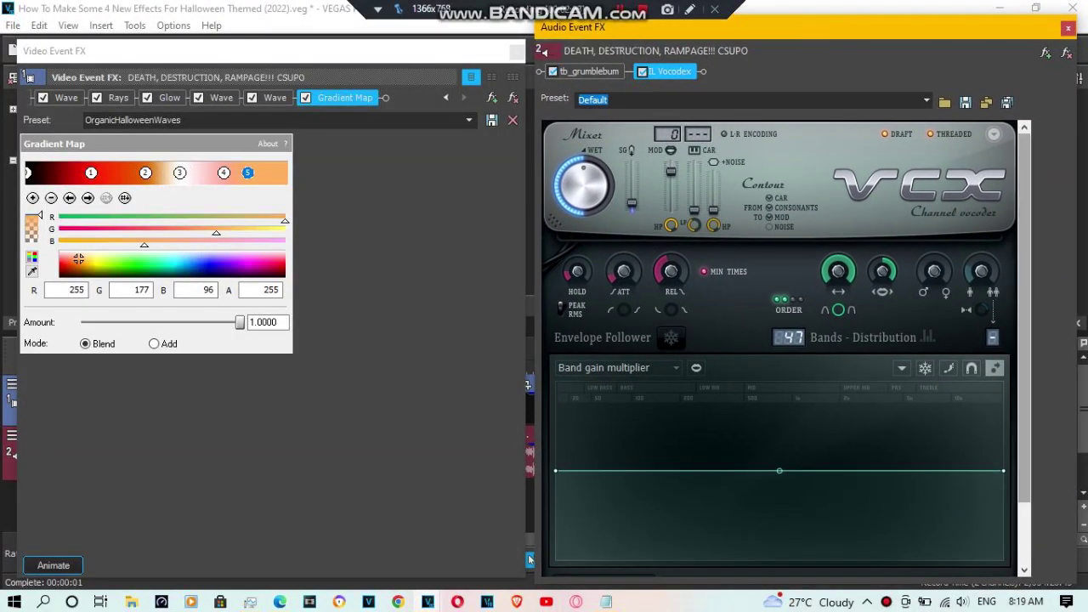
{"action": "left_click_drag", "start_coordinate": [1025, 289], "coordinate": [1025, 352]}
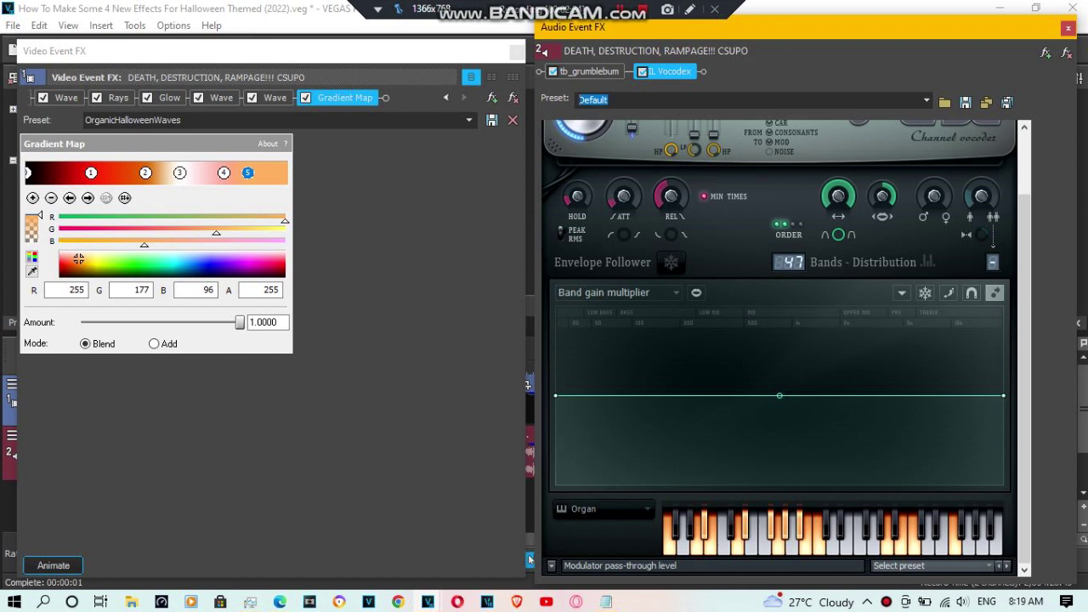
{"action": "type", "text": "Cho"}
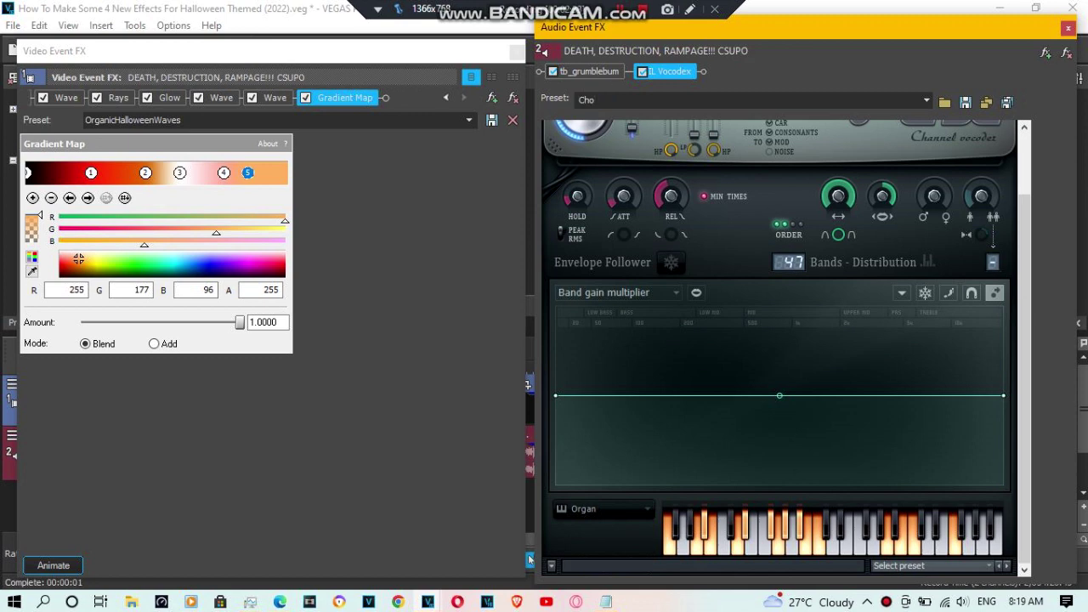
{"action": "type", "text": "rd"}
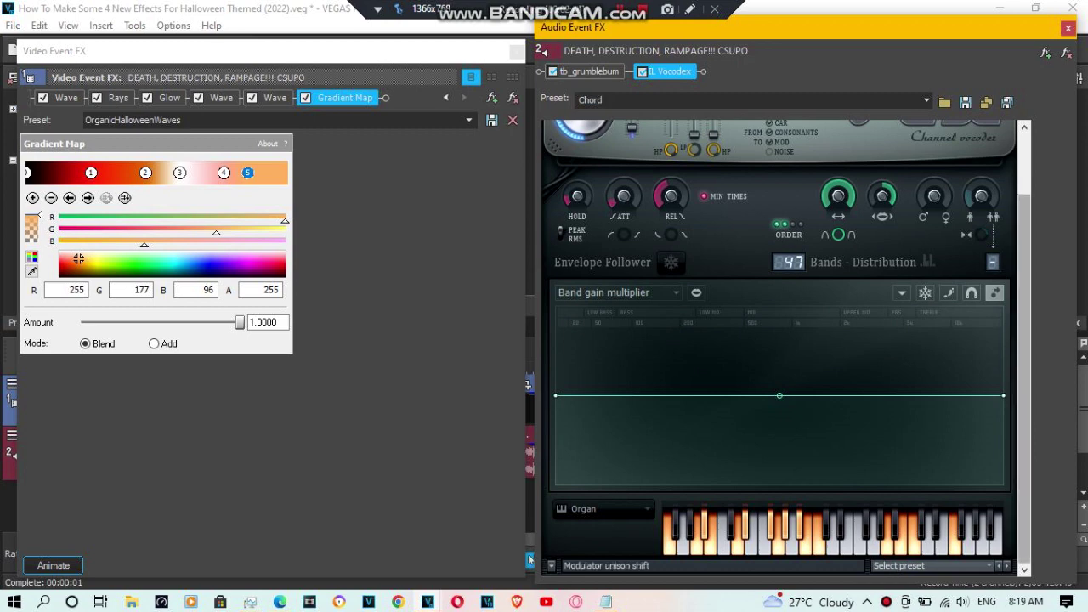
{"action": "scroll", "coordinate": [779, 349], "scroll_direction": "up", "scroll_amount": 2}
{"action": "scroll", "coordinate": [779, 348], "scroll_direction": "up", "scroll_amount": 1}
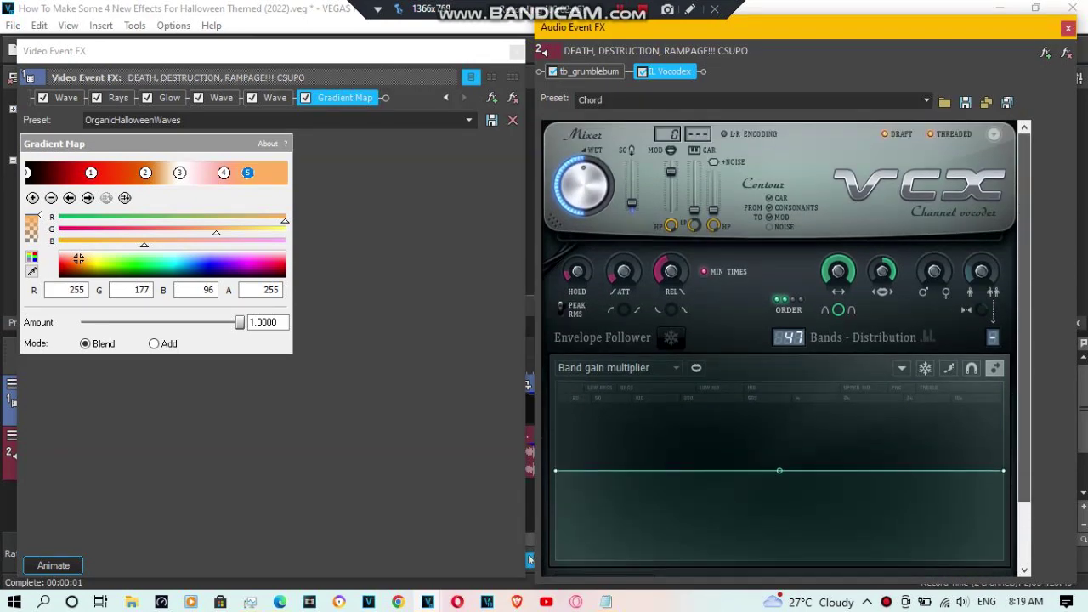
{"action": "scroll", "coordinate": [778, 349], "scroll_direction": "down", "scroll_amount": 4}
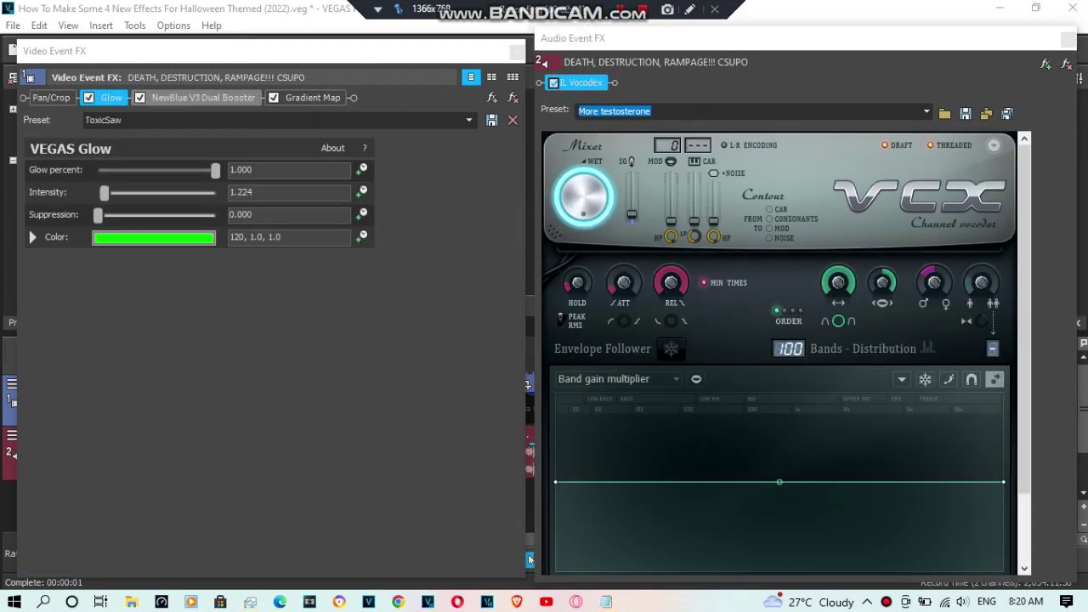
Step: Inspect the NewBlue V3 Dual Booster settings and its preset list, keeping the Horrify preset
{"action": "left_click", "coordinate": [203, 97]}
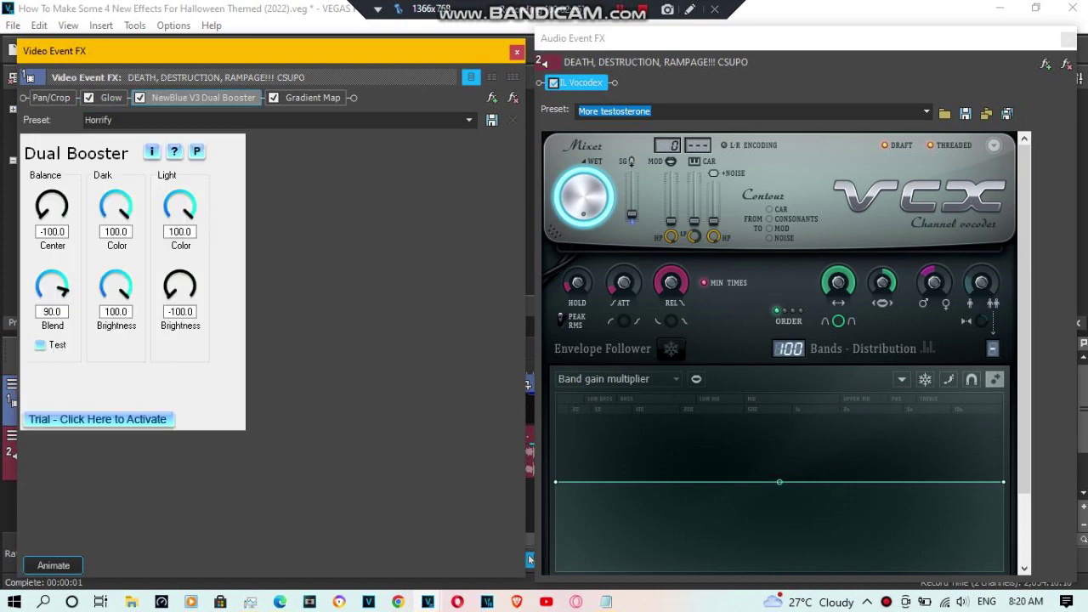
{"action": "left_click", "coordinate": [469, 120]}
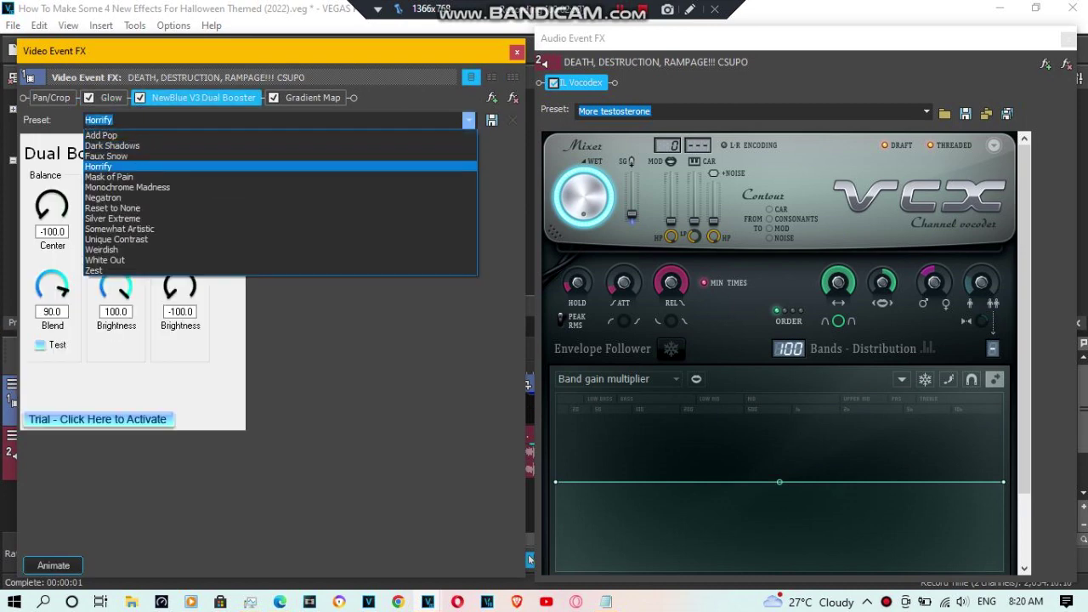
{"action": "left_click", "coordinate": [382, 167]}
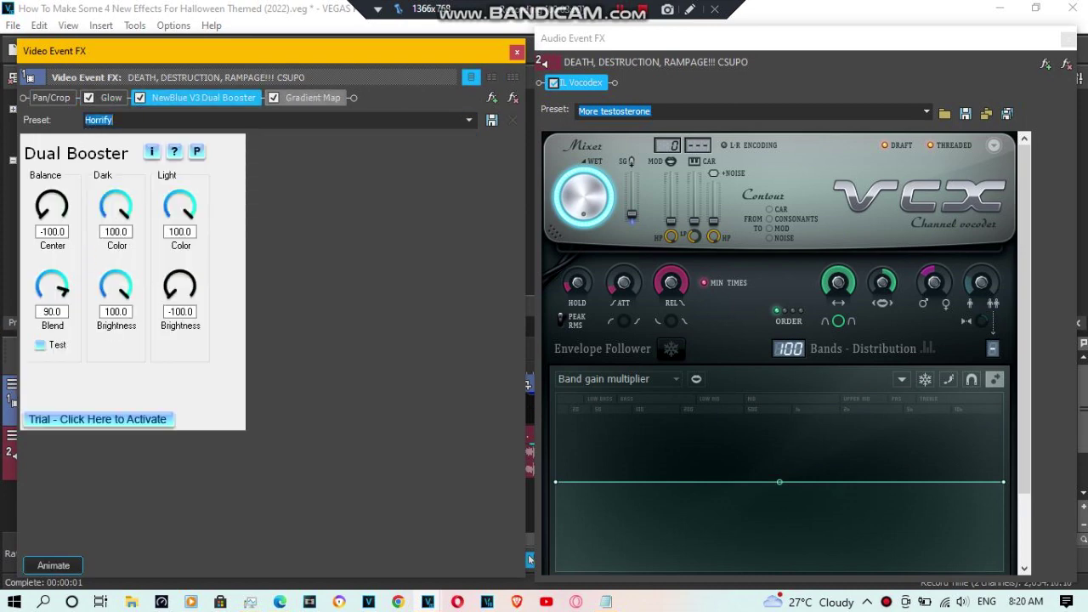
Step: Examine the colours of the control points along the ToxicHalloweenSaw gradient map, from the first to the last
{"action": "left_click", "coordinate": [312, 98]}
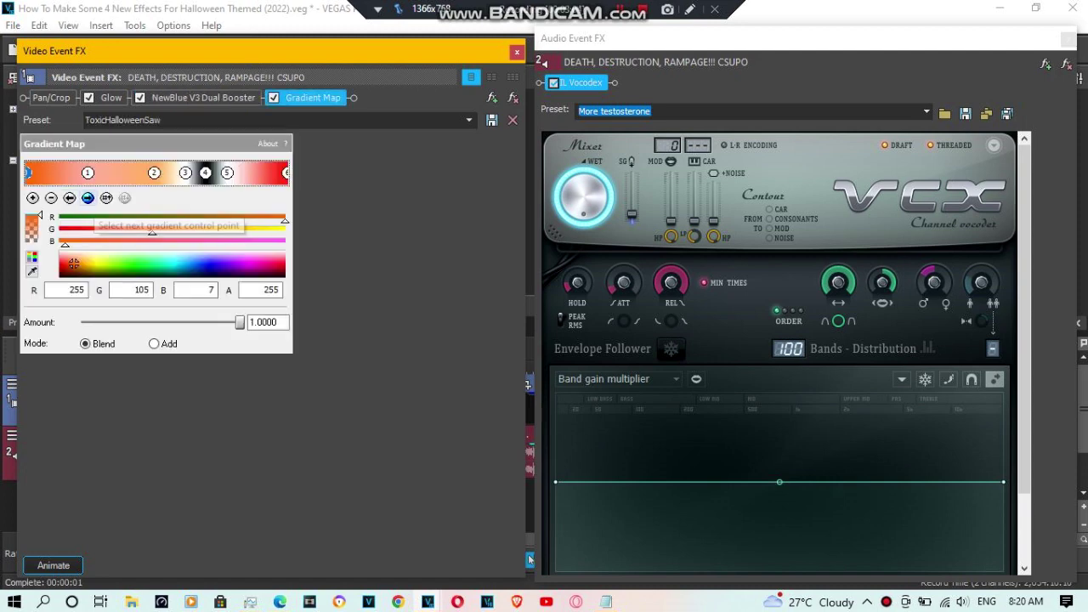
{"action": "left_click", "coordinate": [88, 198]}
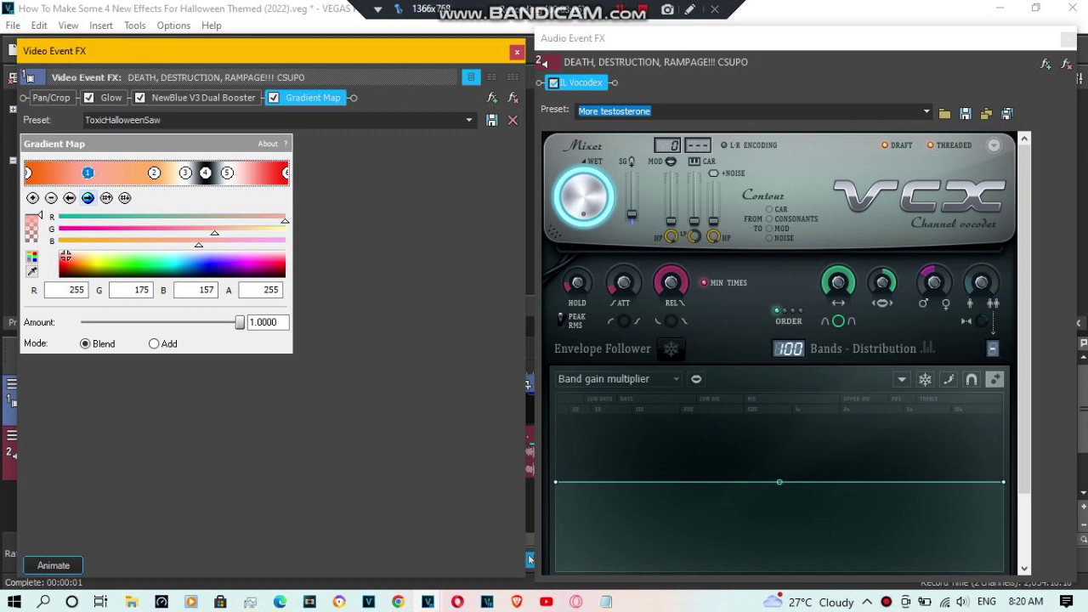
{"action": "left_click", "coordinate": [87, 198]}
{"action": "left_click", "coordinate": [87, 198]}
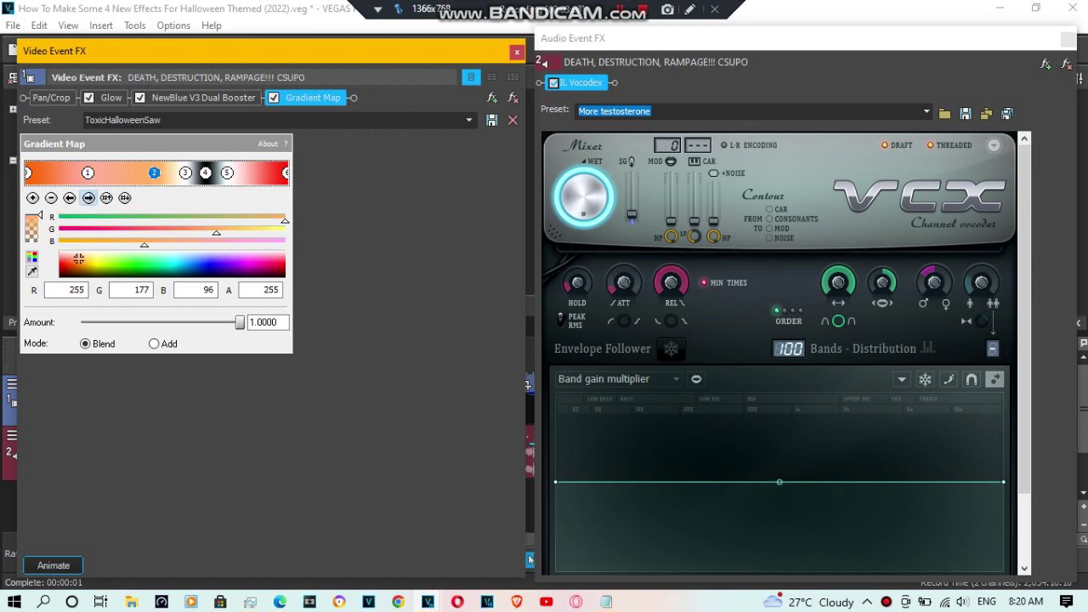
{"action": "left_click", "coordinate": [87, 197]}
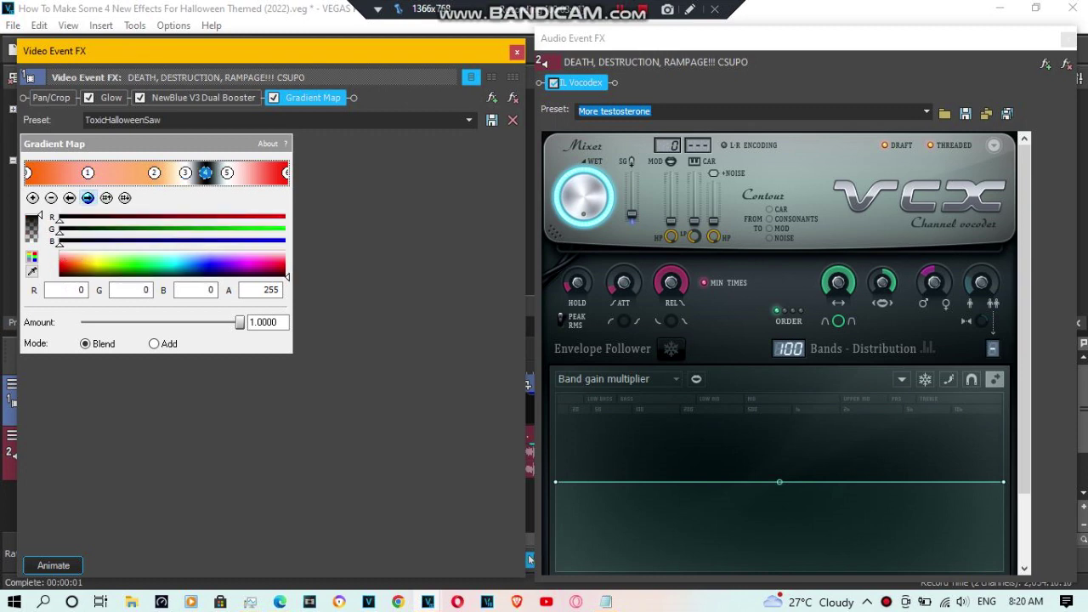
{"action": "left_click", "coordinate": [87, 197]}
{"action": "left_click", "coordinate": [88, 197]}
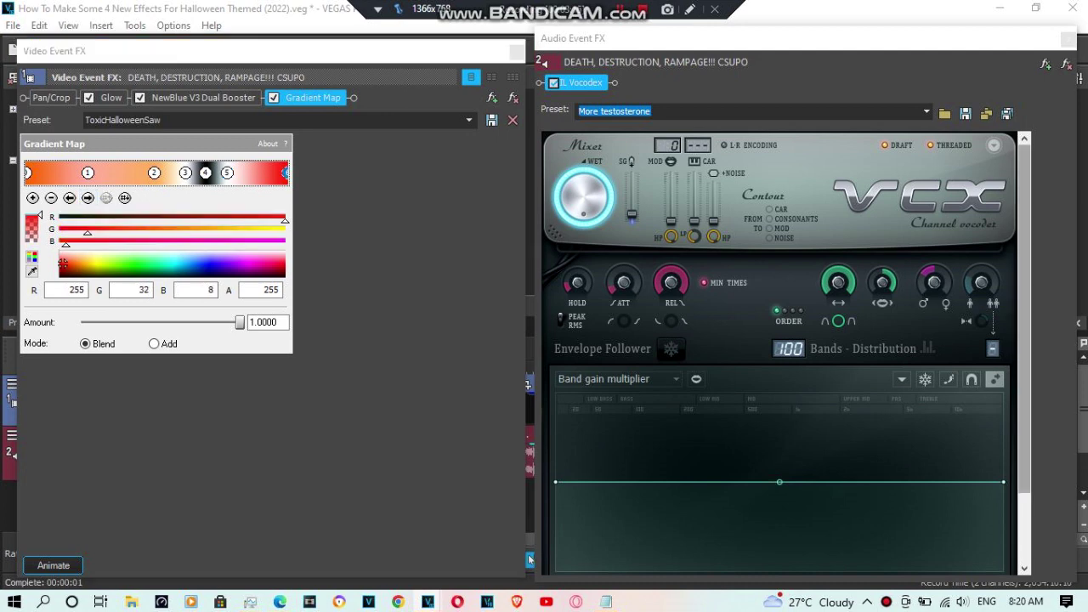
Step: Check the lower IL Vocodex settings for the More testosterone preset, then close the video and audio event effect windows
{"action": "left_click_drag", "start_coordinate": [1025, 319], "coordinate": [1025, 389]}
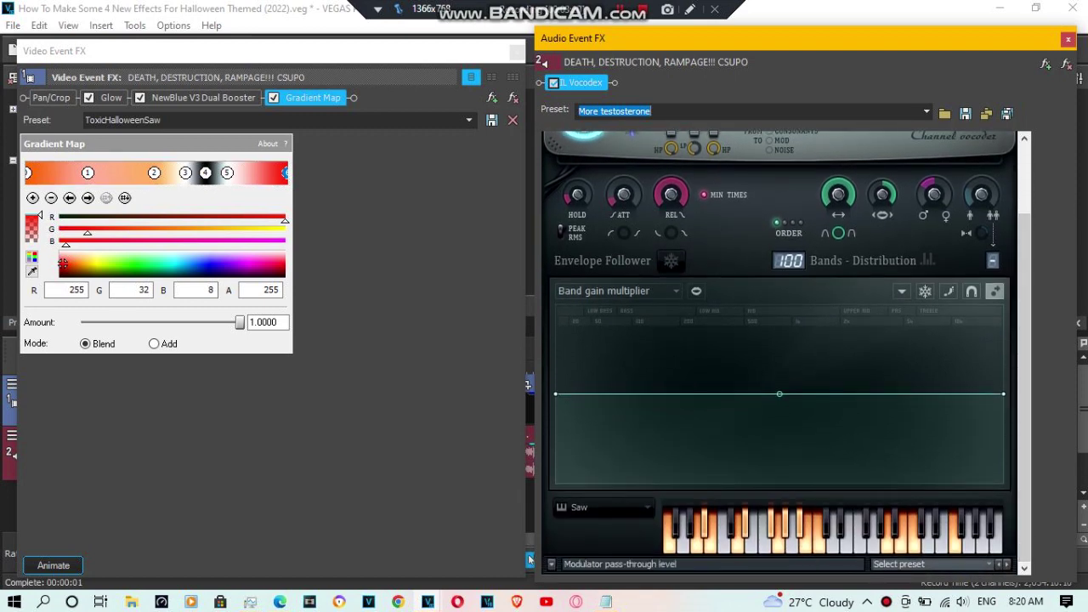
{"action": "left_click", "coordinate": [653, 112]}
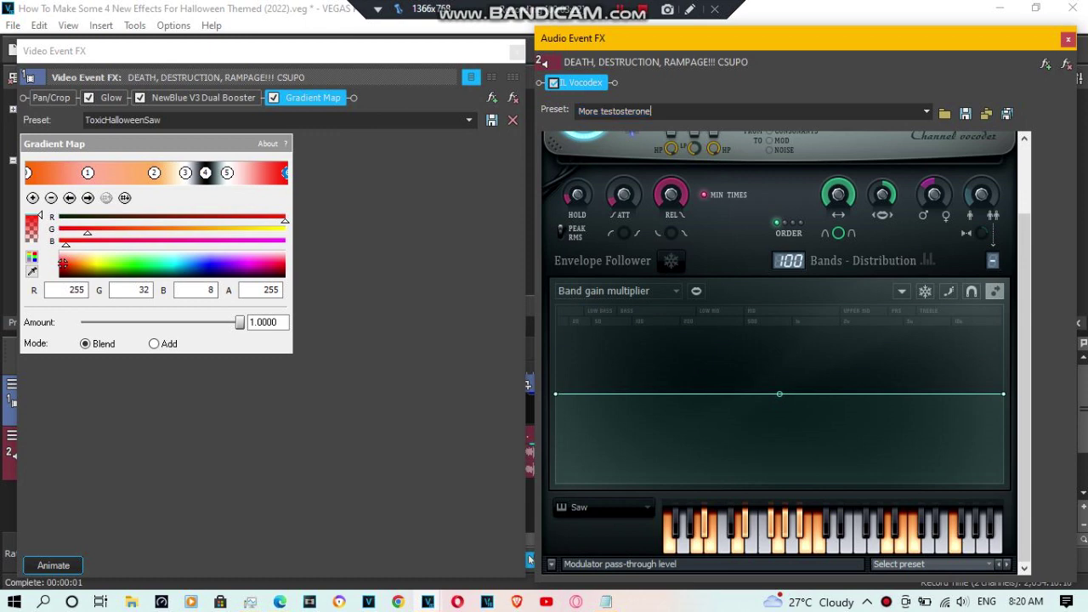
{"action": "left_click", "coordinate": [517, 52]}
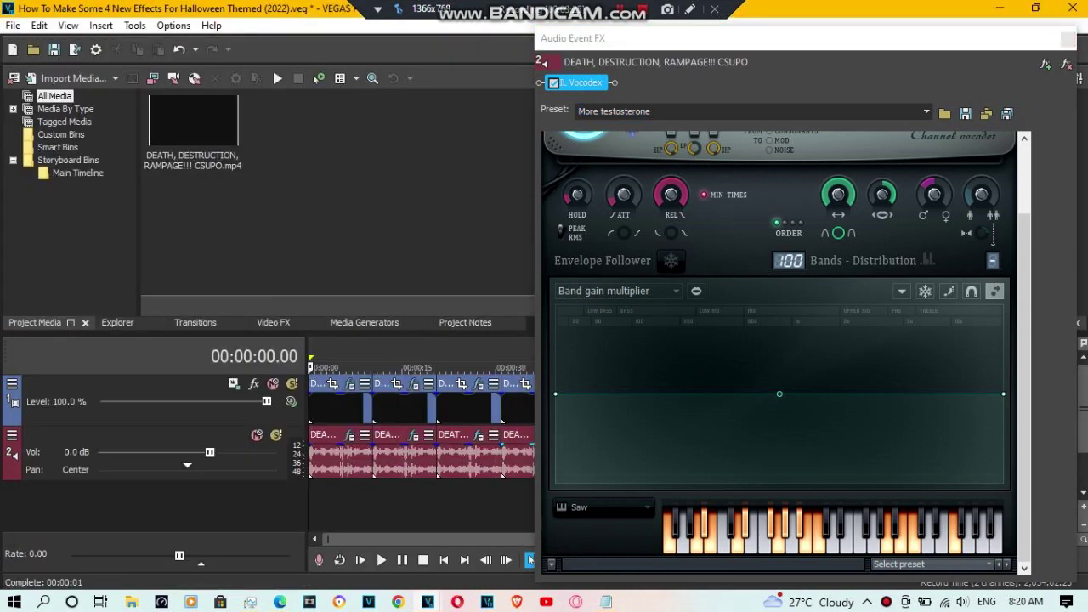
{"action": "left_click", "coordinate": [1069, 39]}
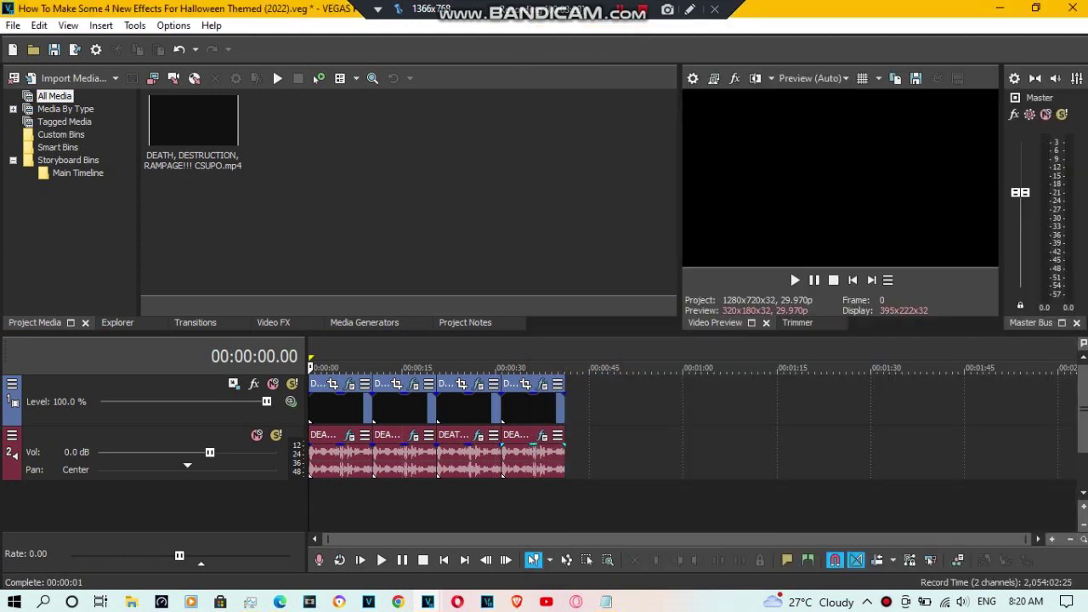
Step: Select the full time range of the four timeline events and play them from the start
{"action": "left_click", "coordinate": [466, 409]}
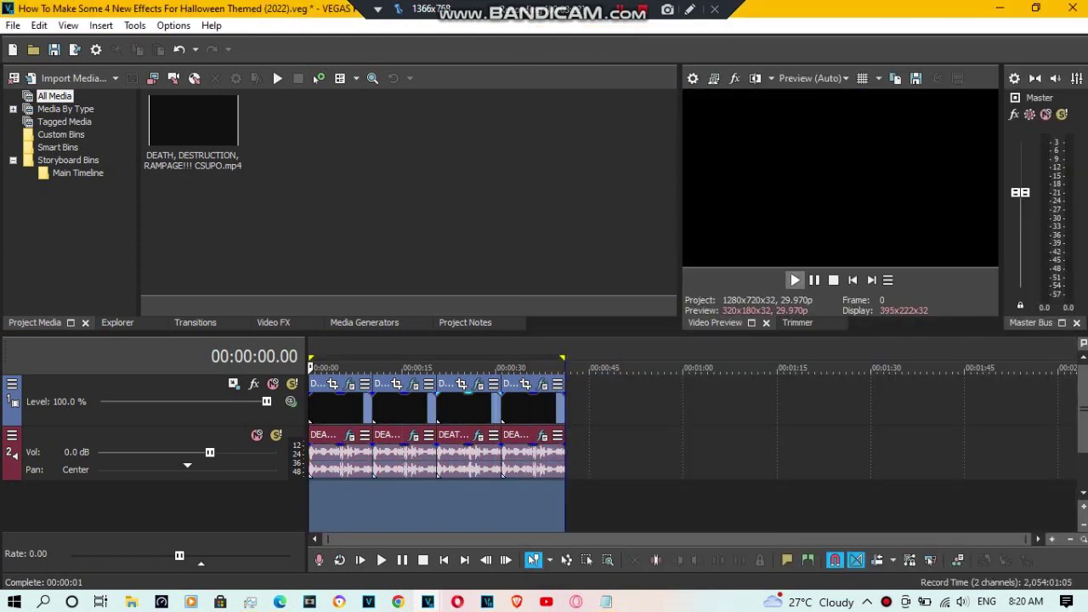
{"action": "key", "text": "space"}
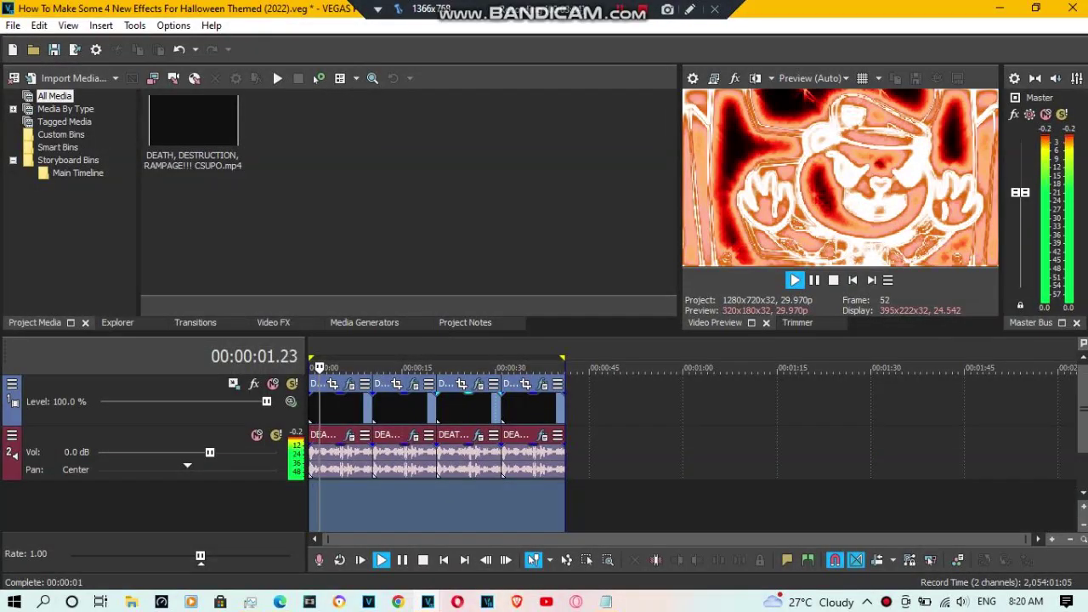